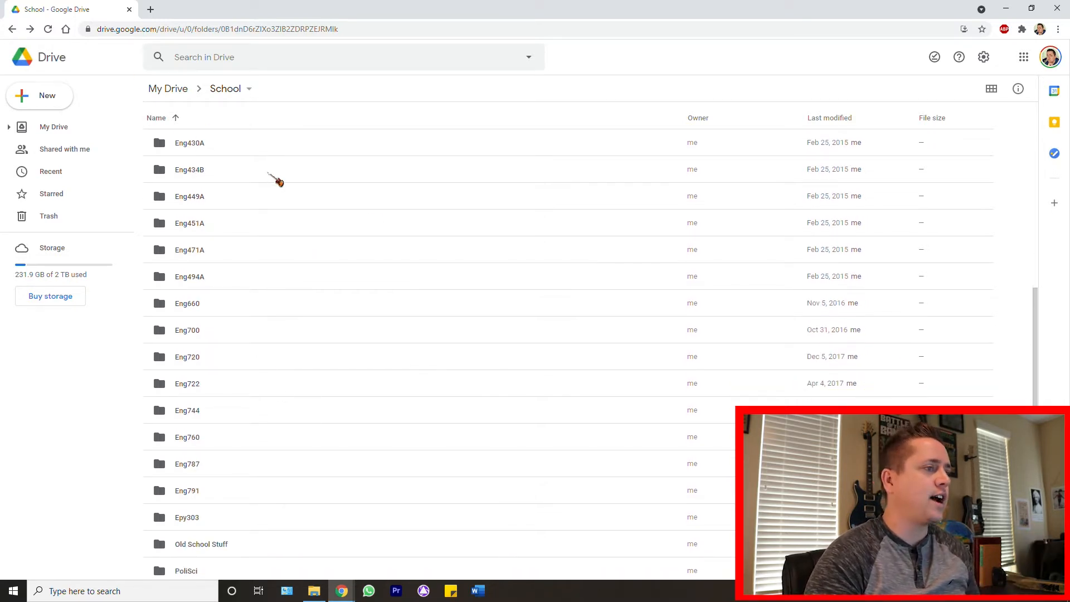
Create a blank Google Docs document in the Eng744 folder under School.
click(166, 416)
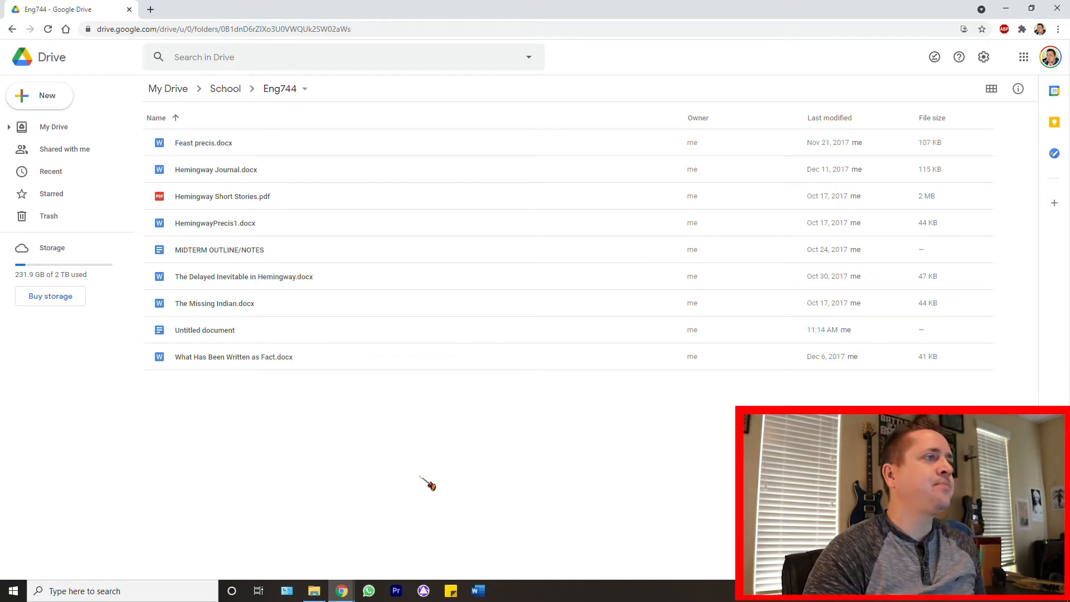
click(28, 99)
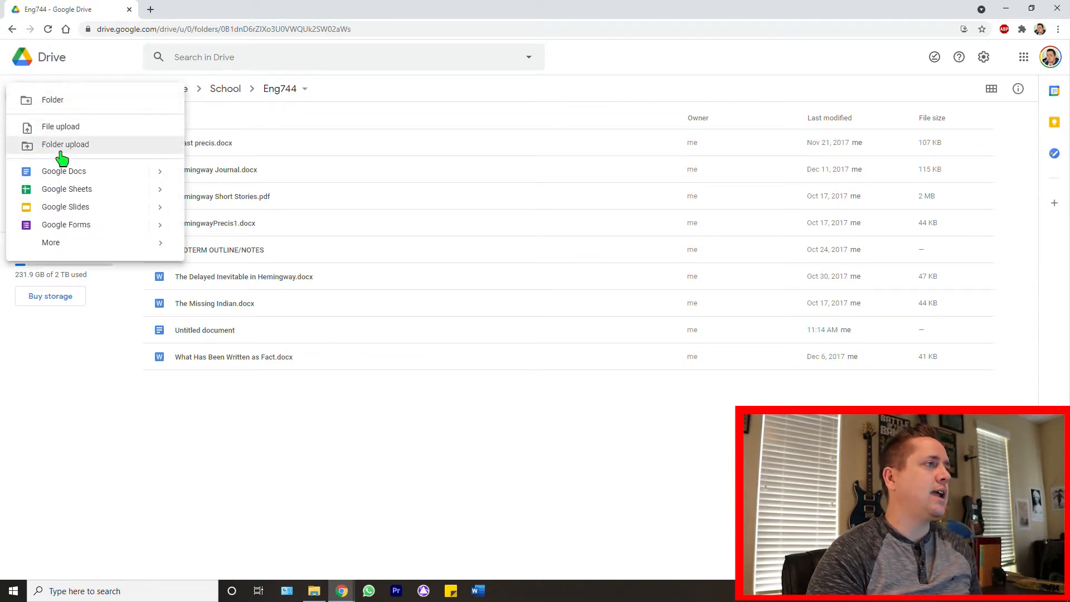
click(72, 174)
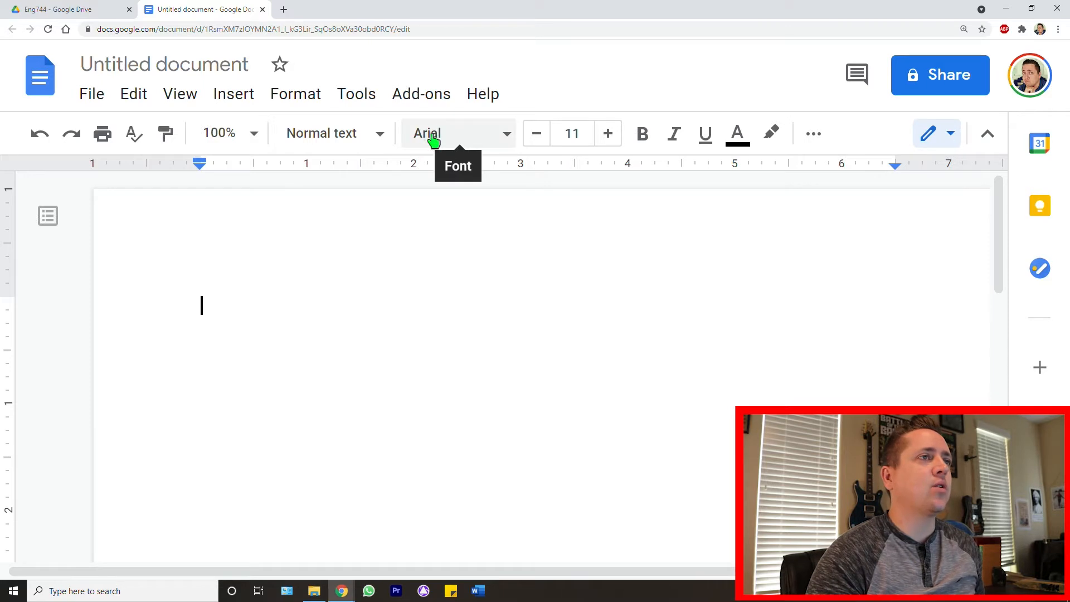
Set the document's font to Times New Roman at size 12.
click(501, 142)
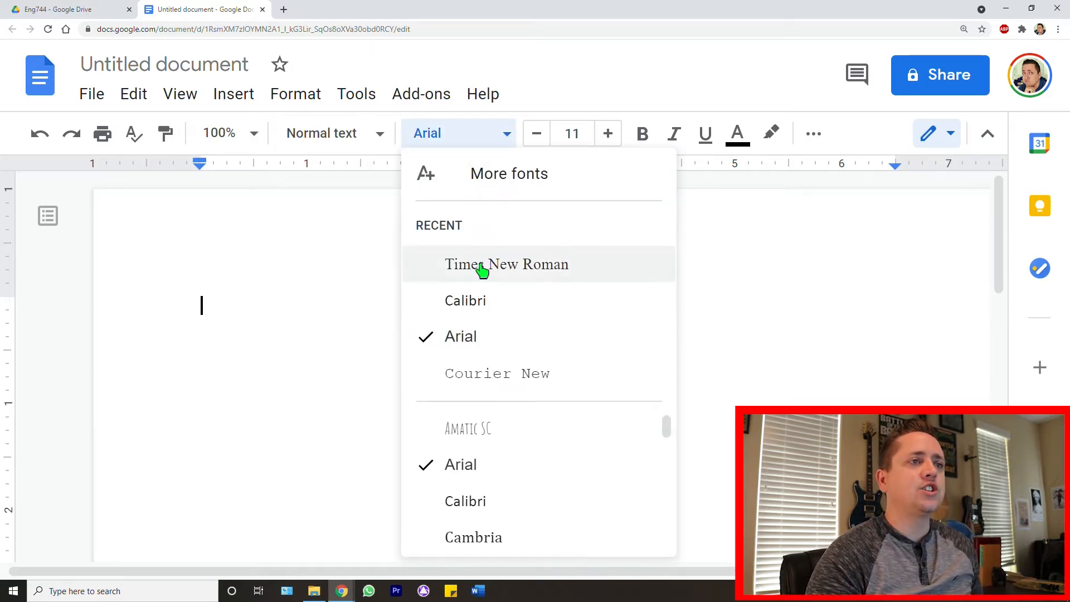
click(522, 271)
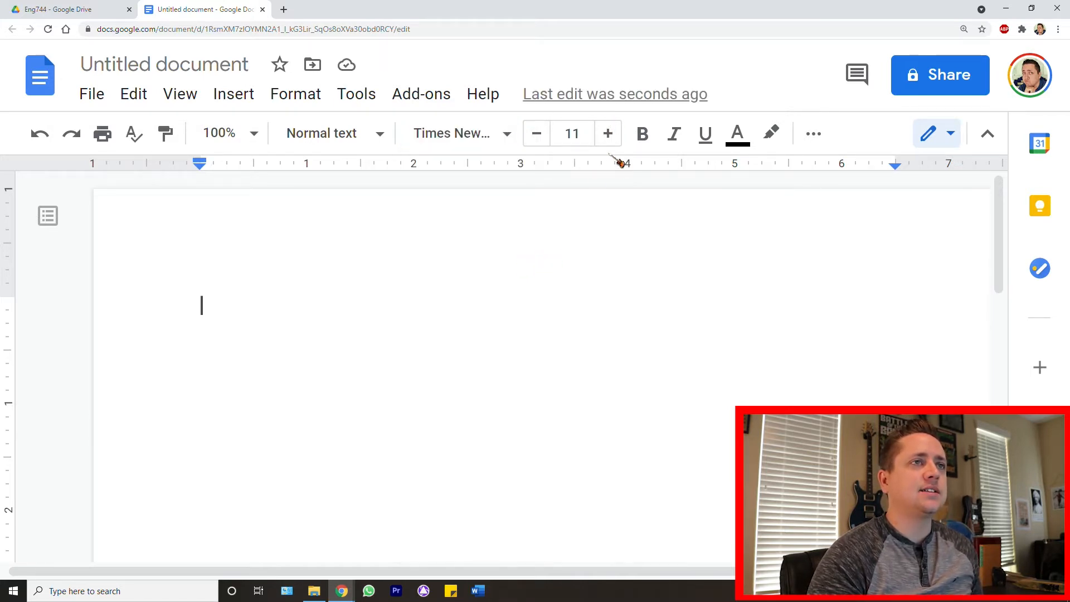
click(607, 136)
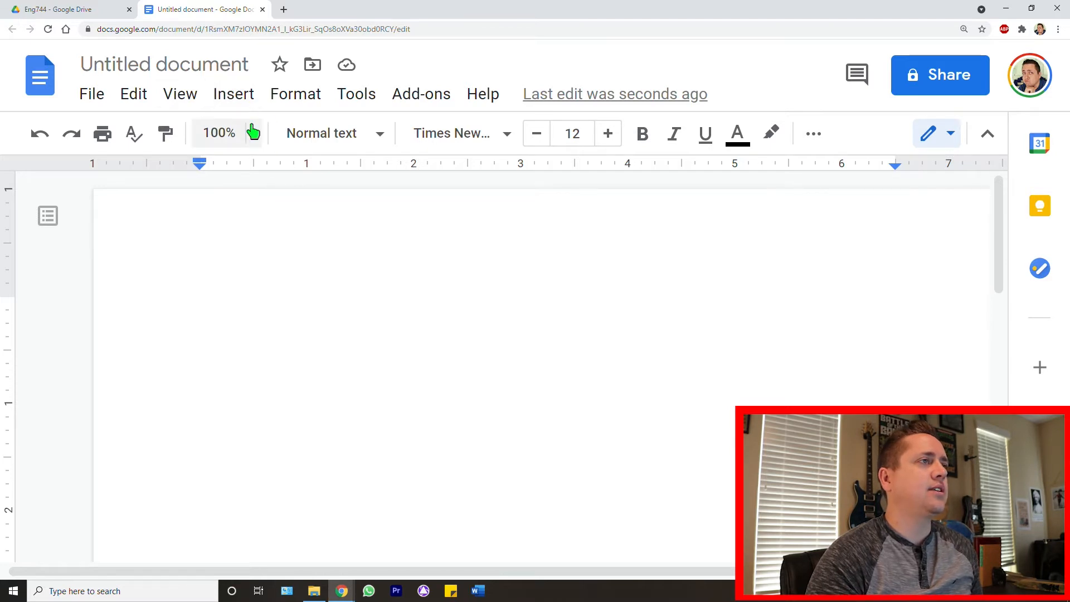
Add page numbers to the upper-right header of every page, preceded by the author's last name and a space.
click(234, 98)
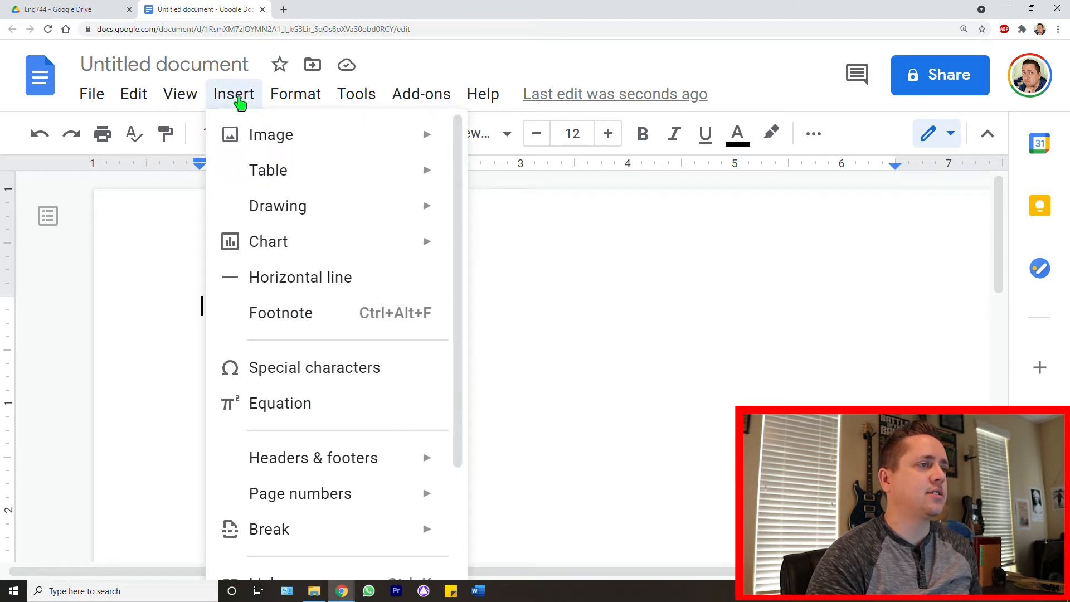
mouse_move(301, 502)
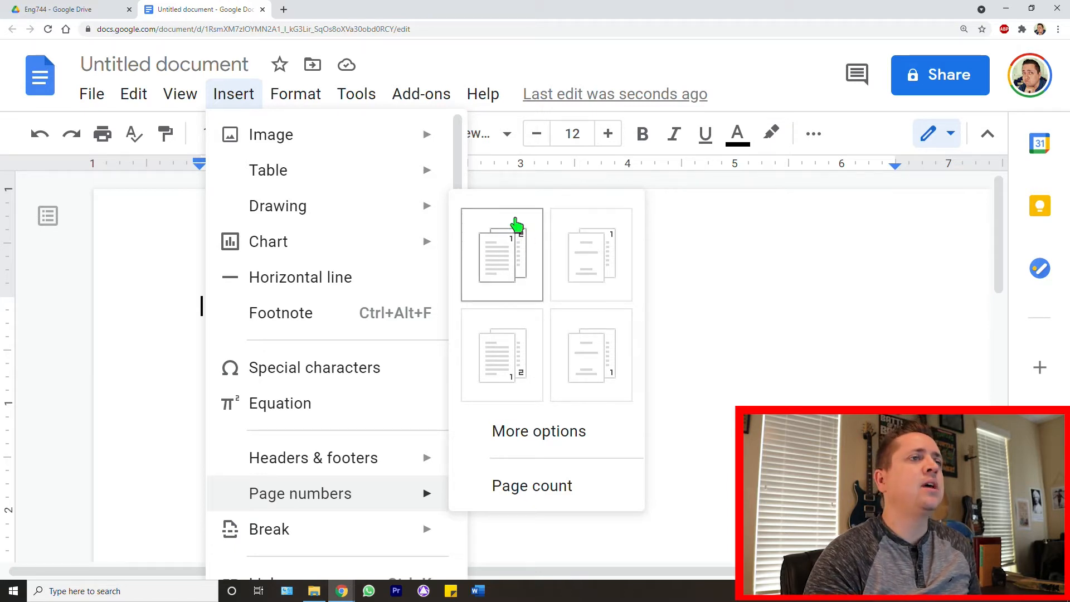
click(500, 254)
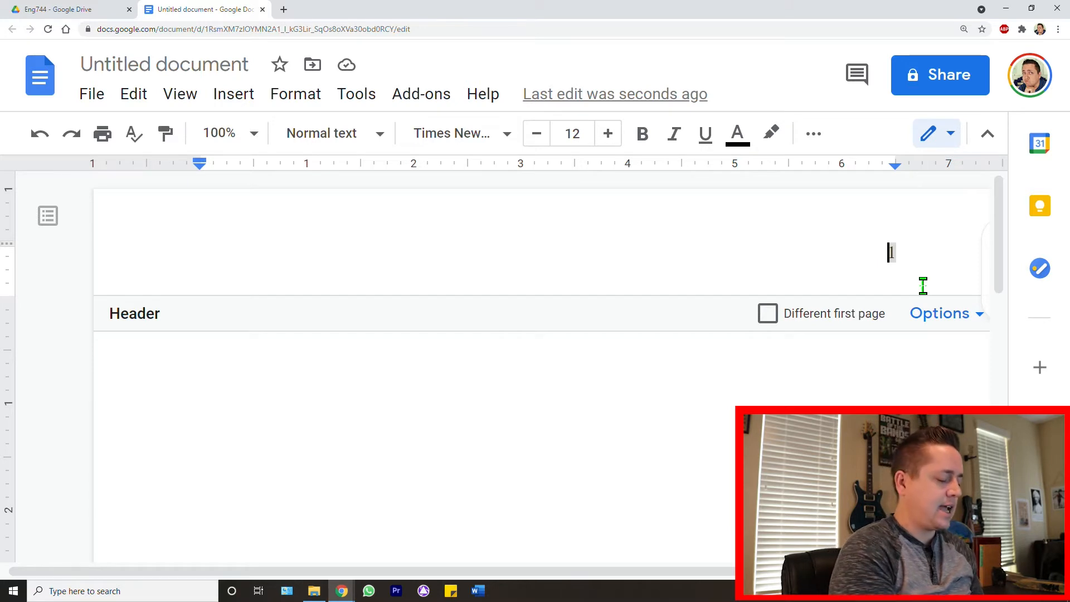
text(Hagen)
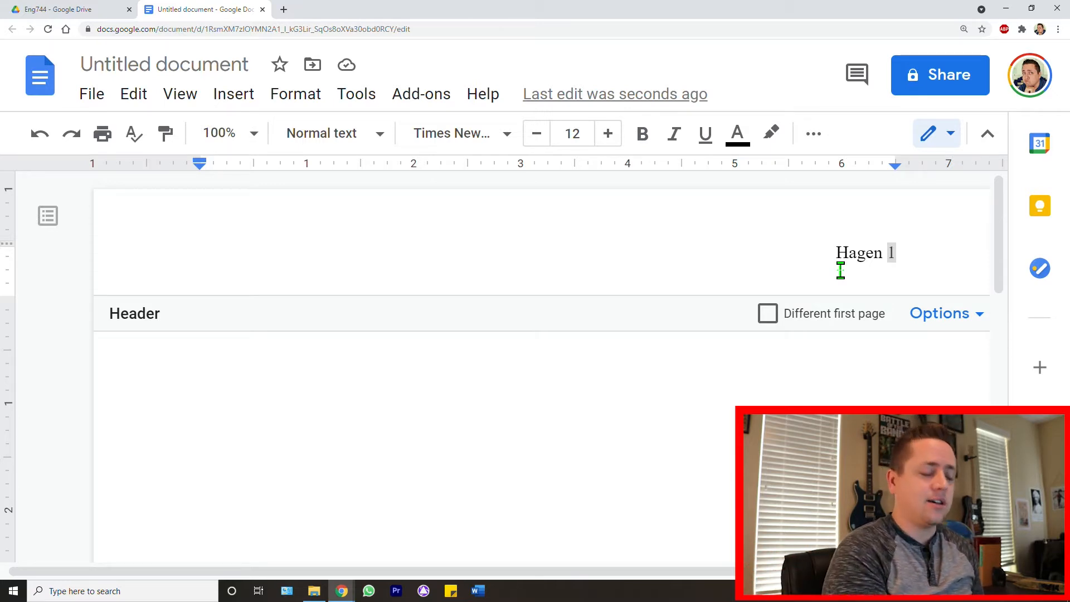
text(-)
key(BackSpace)
key(BackSpace)
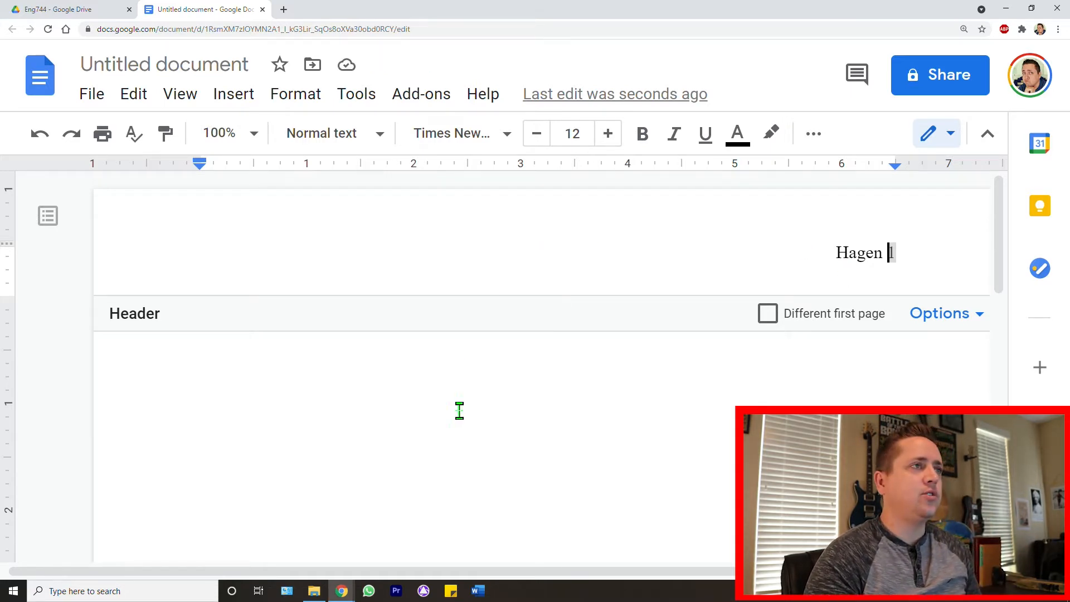
click(461, 437)
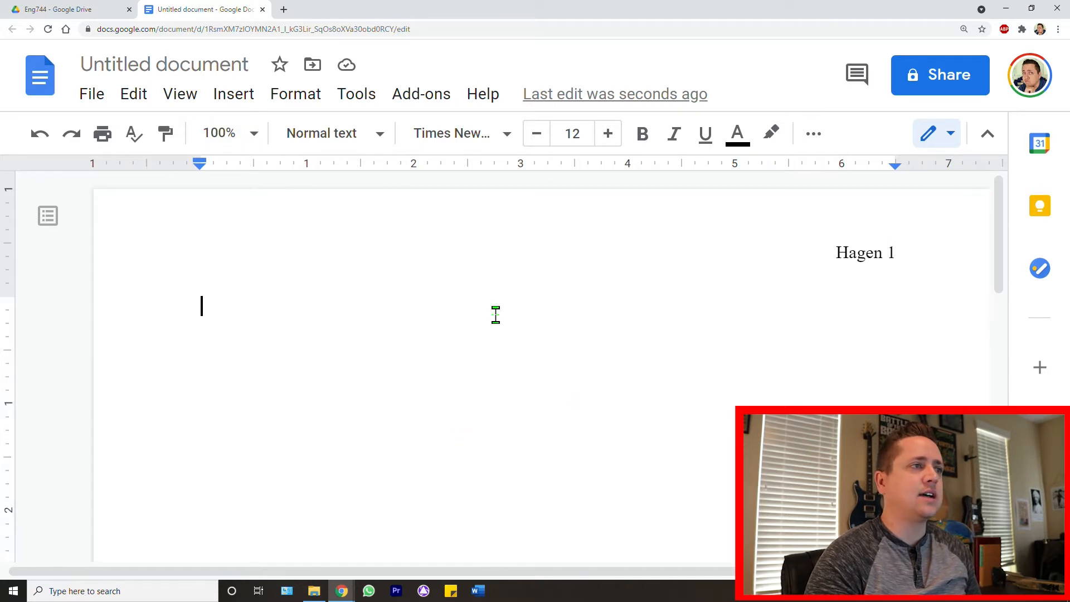
Set the line spacing of the document body to double.
click(308, 103)
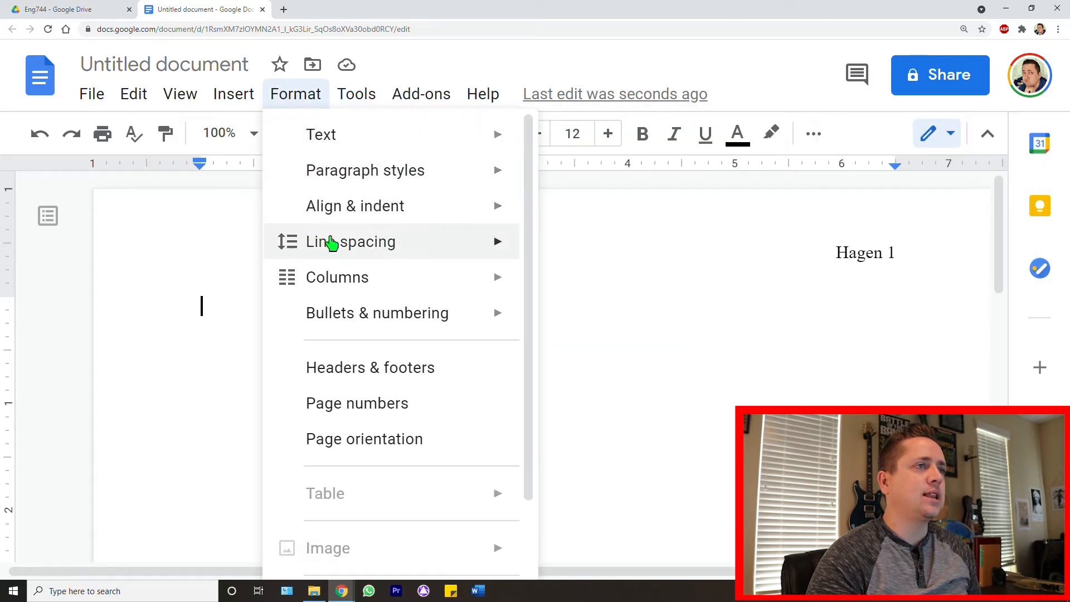
mouse_move(330, 243)
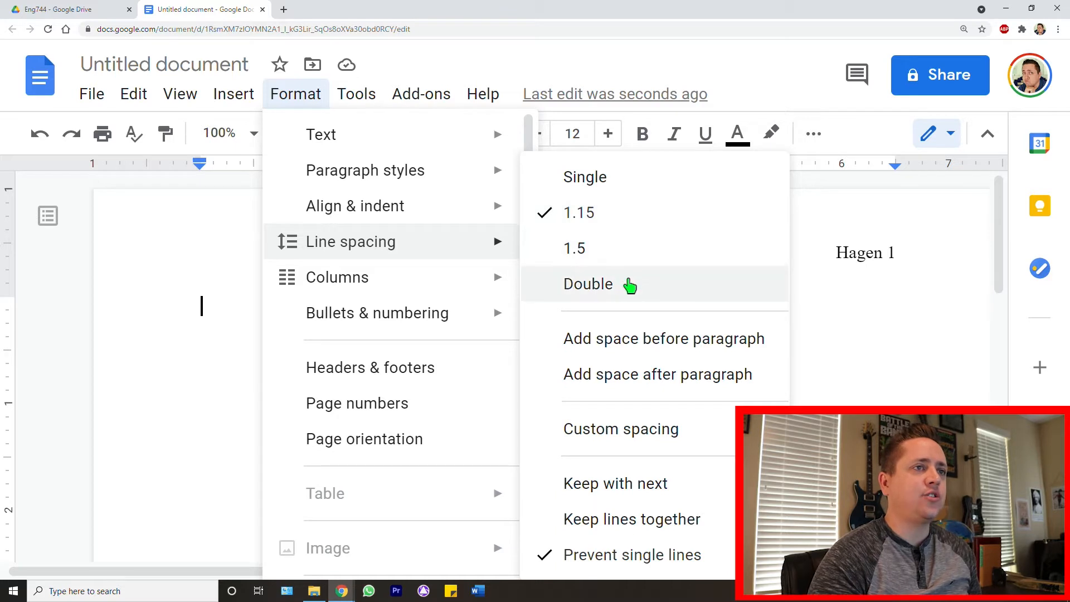
click(605, 289)
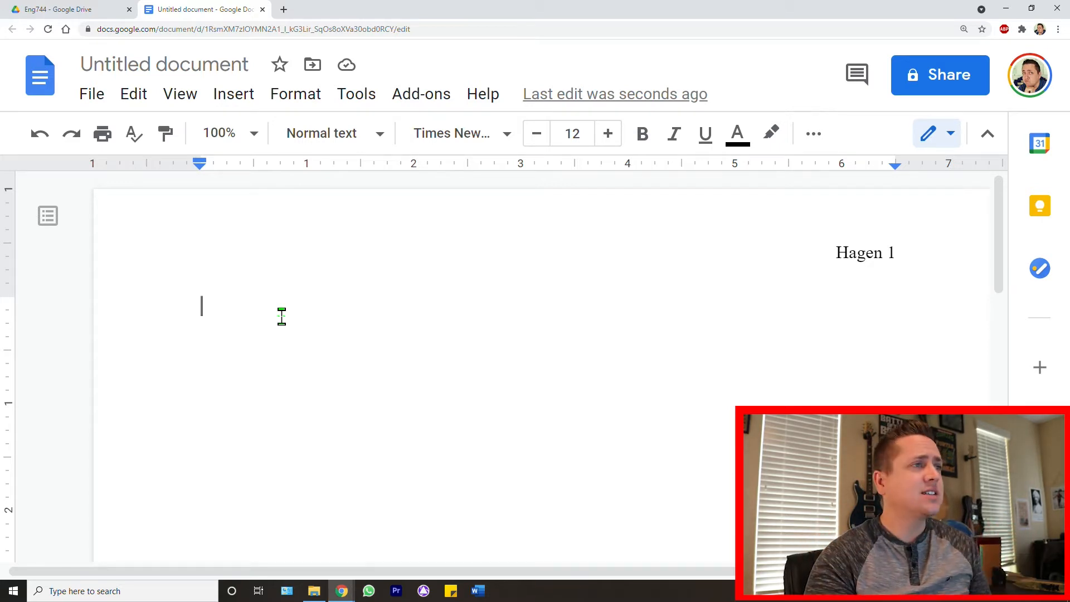
double_click(346, 232)
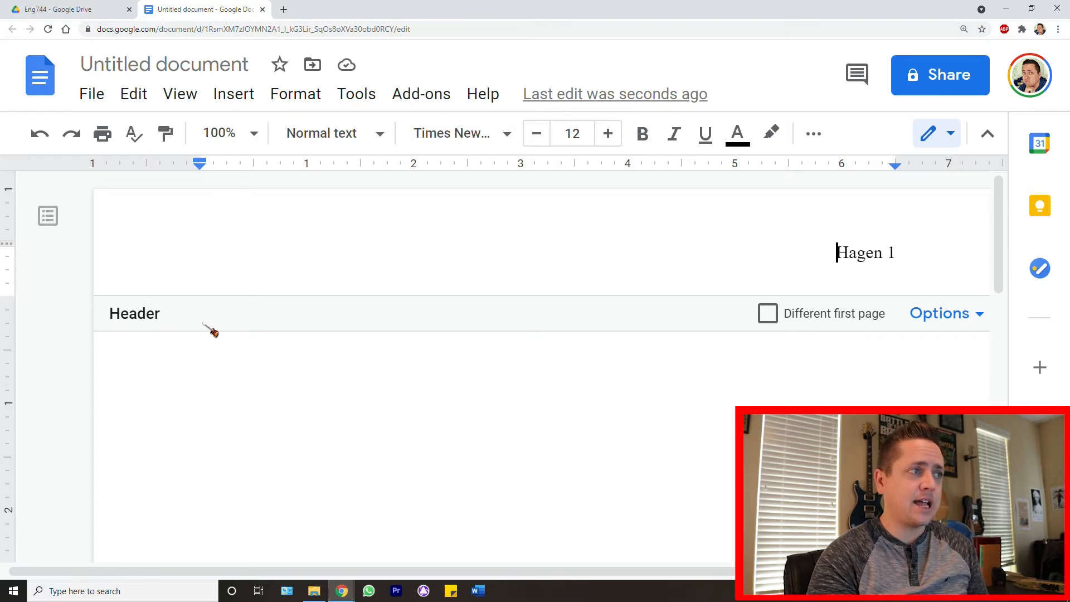
click(312, 395)
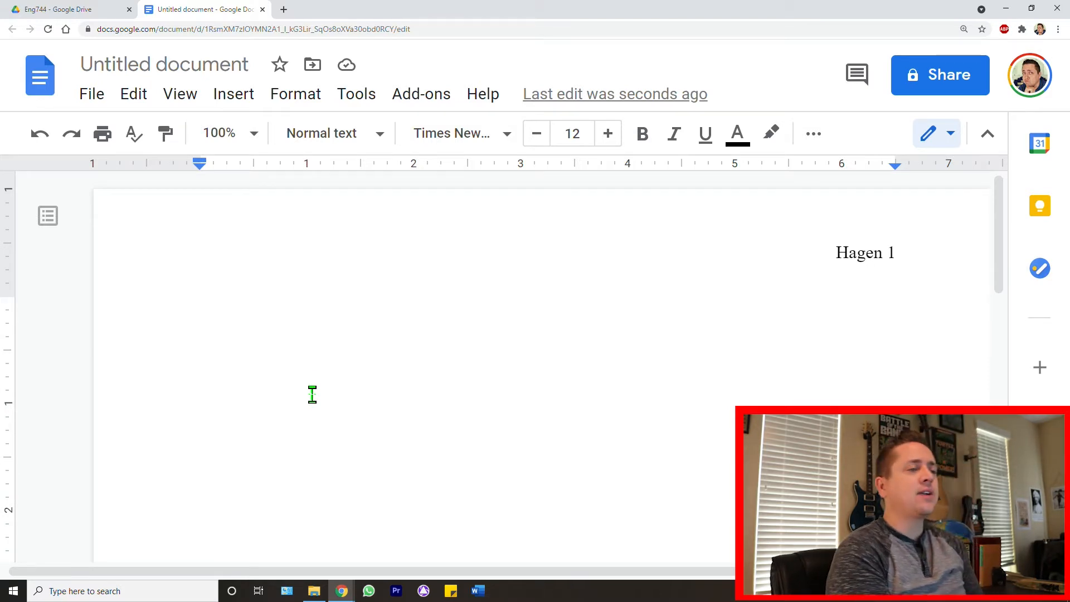
text(Cade Hagen)
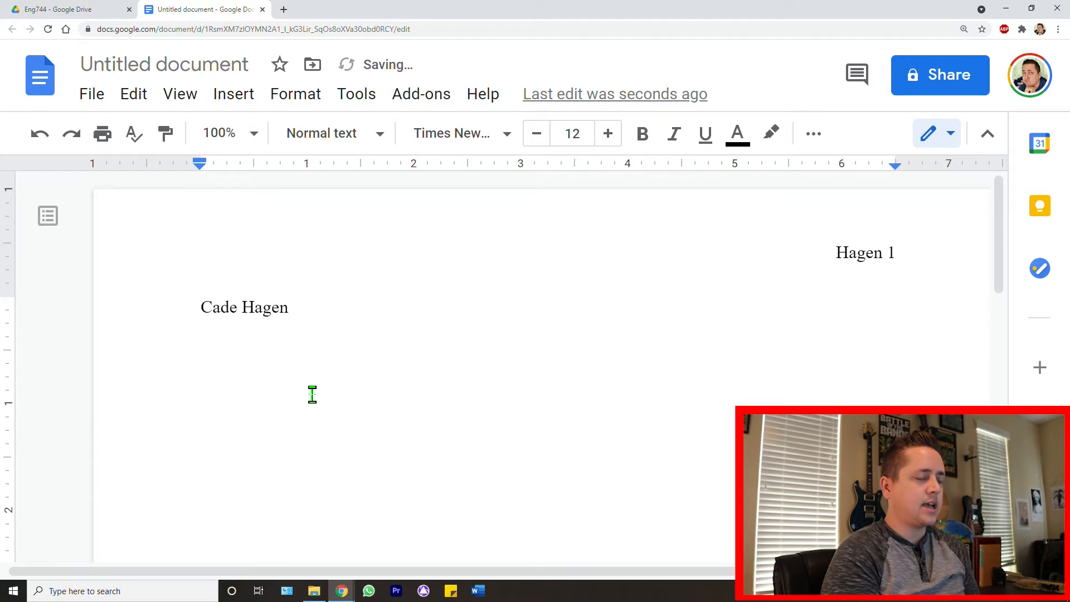
key(BackSpace)
key(BackSpace)
key(BackSpace)
key(BackSpace)
key(BackSpace)
key(BackSpace)
key(BackSpace)
key(BackSpace)
key(BackSpace)
Enter the heading lines "Your Name" and "Teacher's Name" at the start of the document body.
text(Yo)
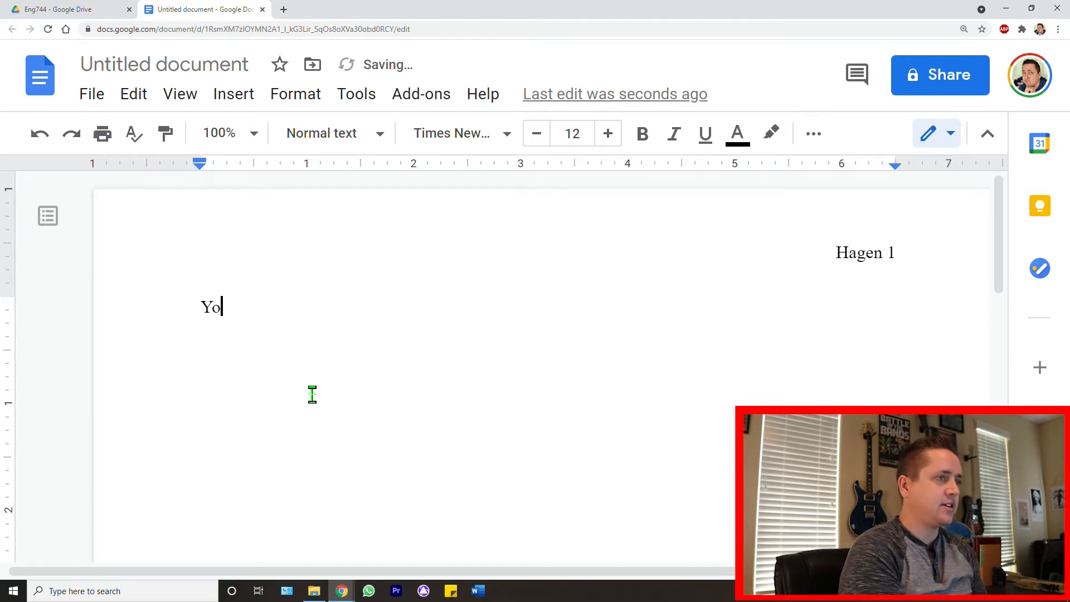
text(ur Name)
key(Return)
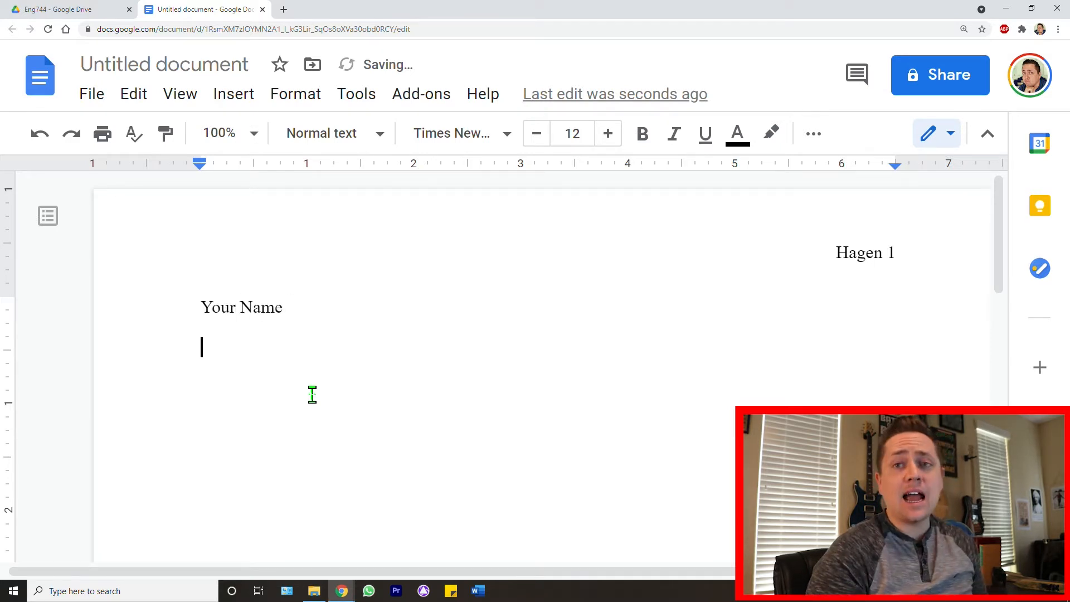
text(T)
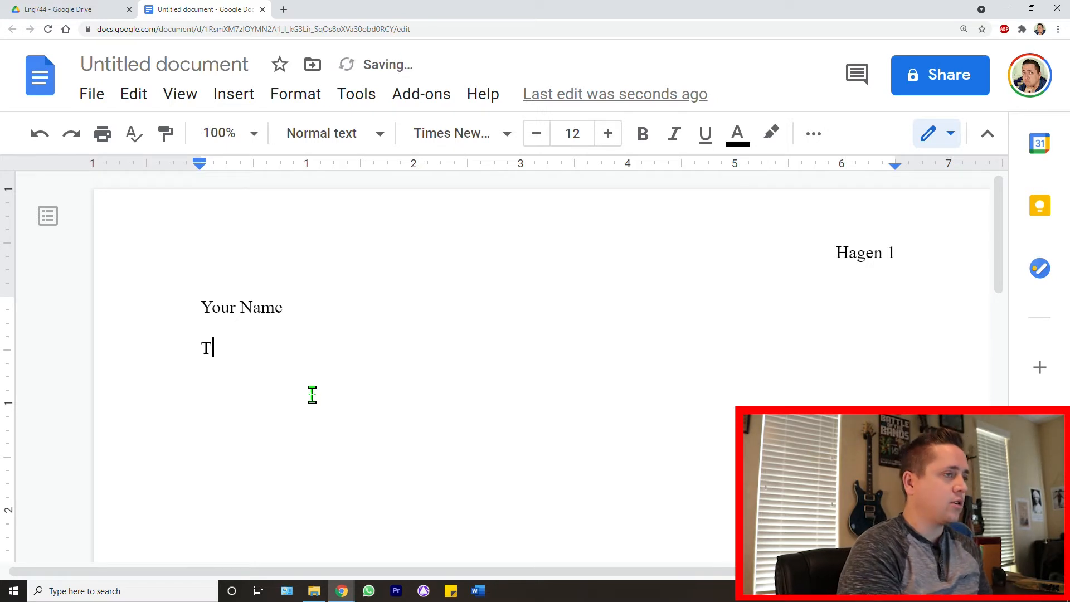
text(eacher's Name)
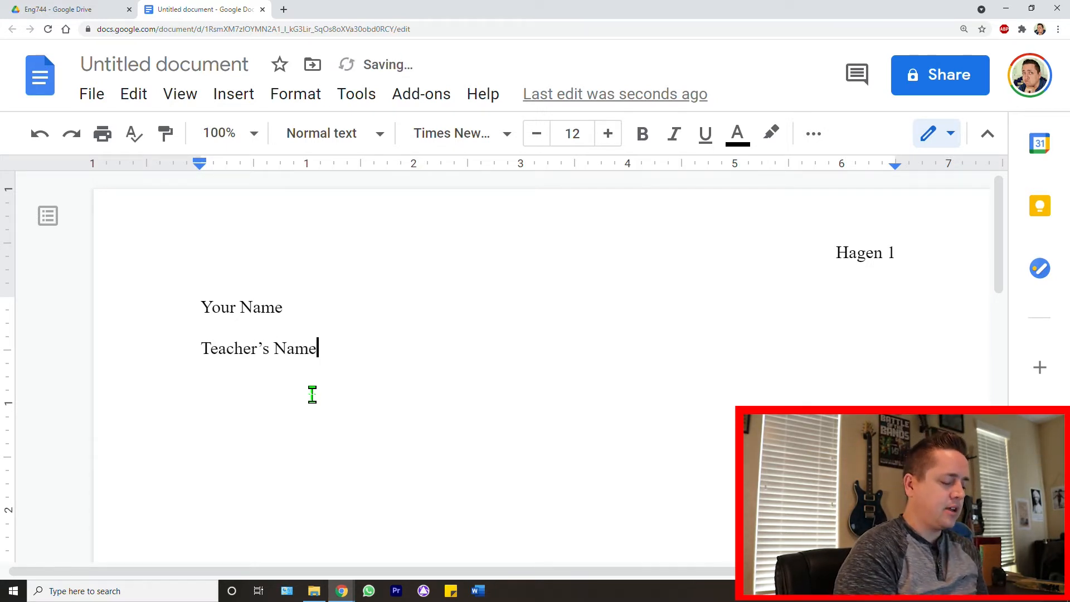
text( (Professor C)
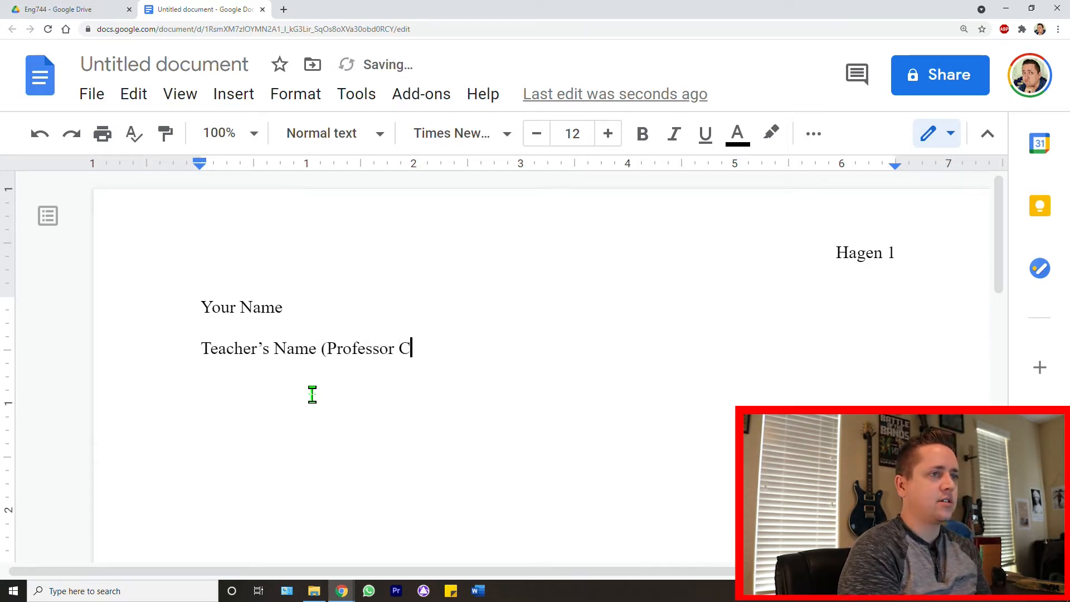
text(ade Hagen)
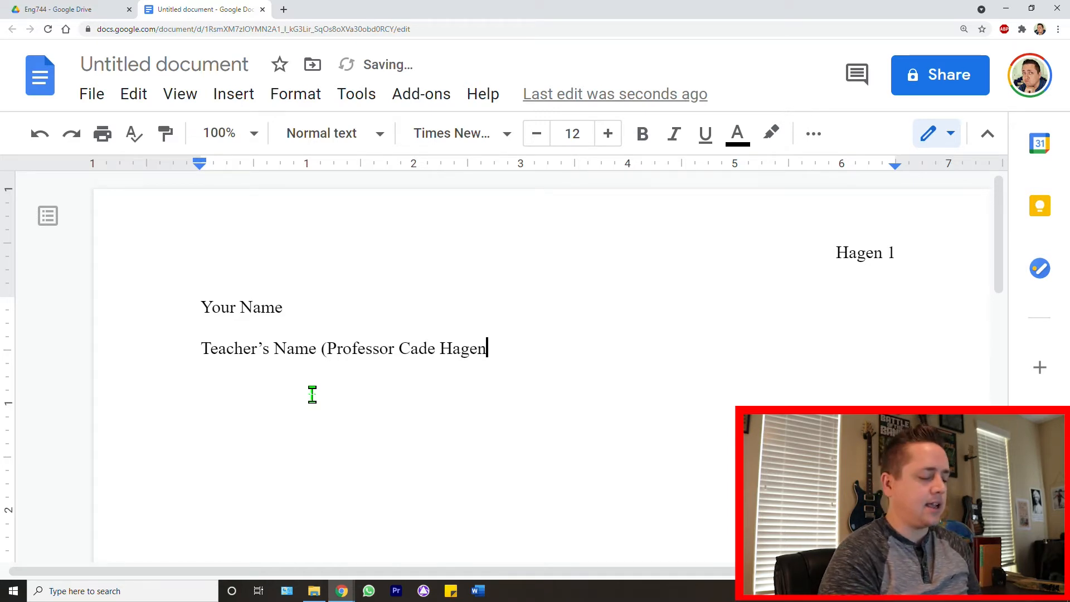
key(BackSpace)
key(BackSpace)
key(BackSpace)
key(BackSpace)
key(BackSpace)
key(BackSpace)
key(BackSpace)
key(BackSpace)
key(BackSpace)
key(BackSpace)
key(BackSpace)
key(BackSpace)
key(BackSpace)
key(BackSpace)
key(BackSpace)
key(BackSpace)
key(BackSpace)
key(BackSpace)
key(BackSpace)
key(BackSpace)
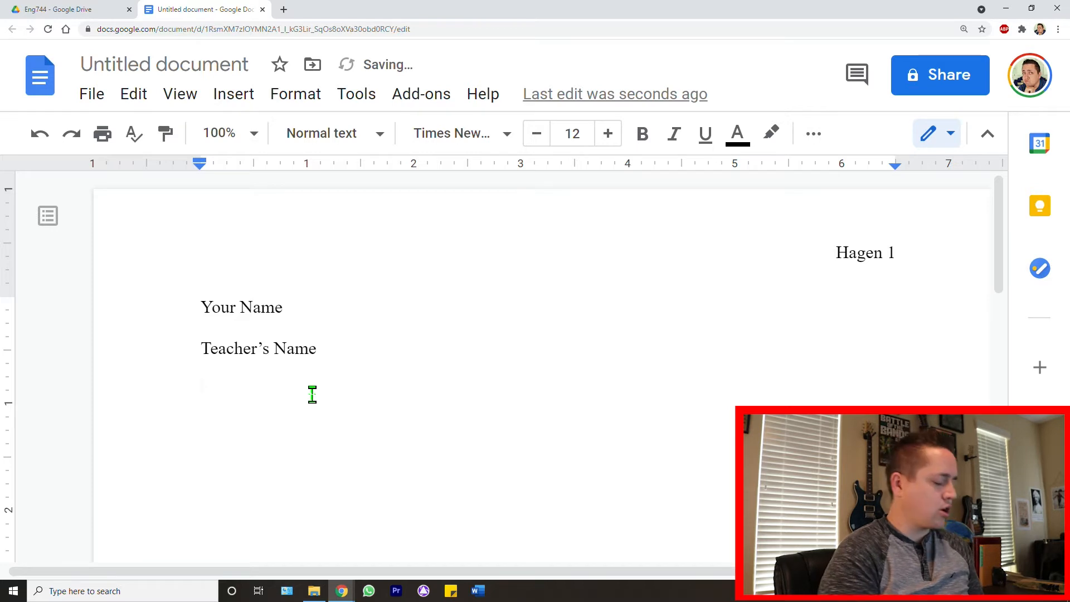
text(Class)
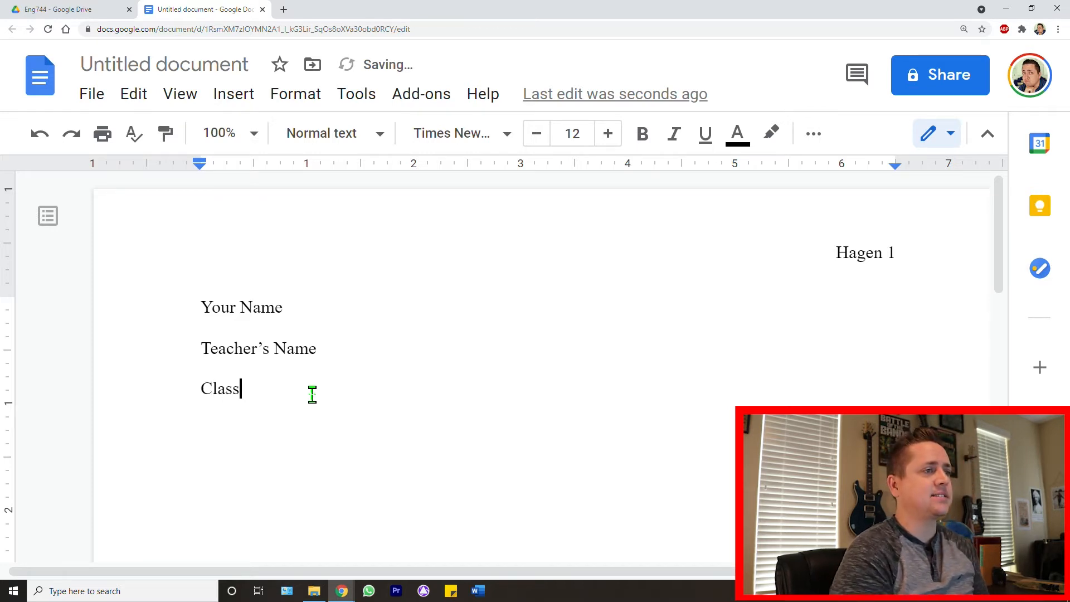
key(BackSpace)
key(BackSpace)
key(BackSpace)
key(BackSpace)
key(BackSpace)
text(En)
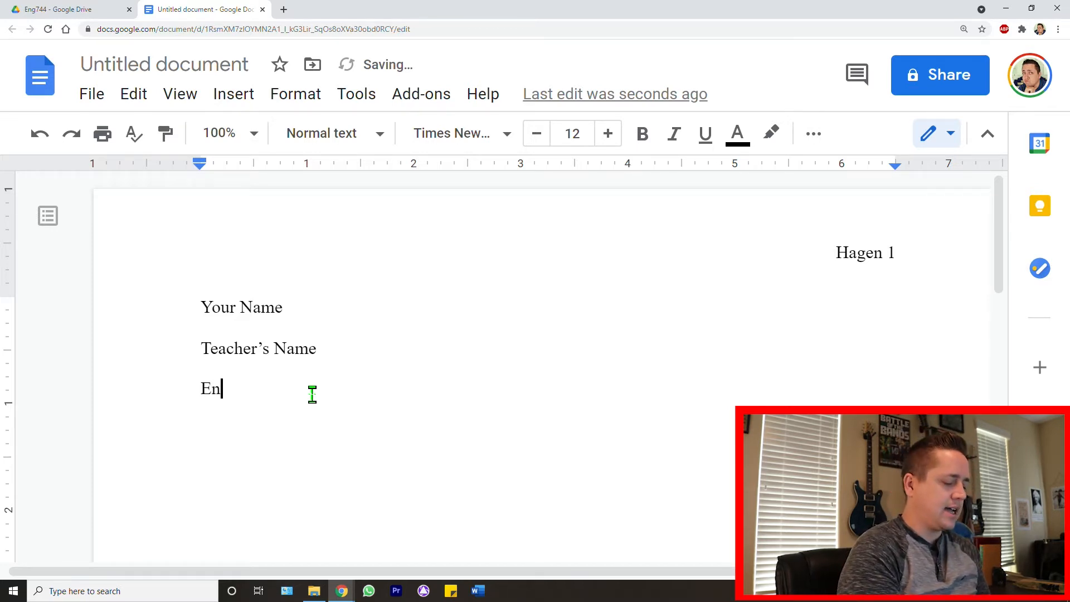
text(glish 8 ACC)
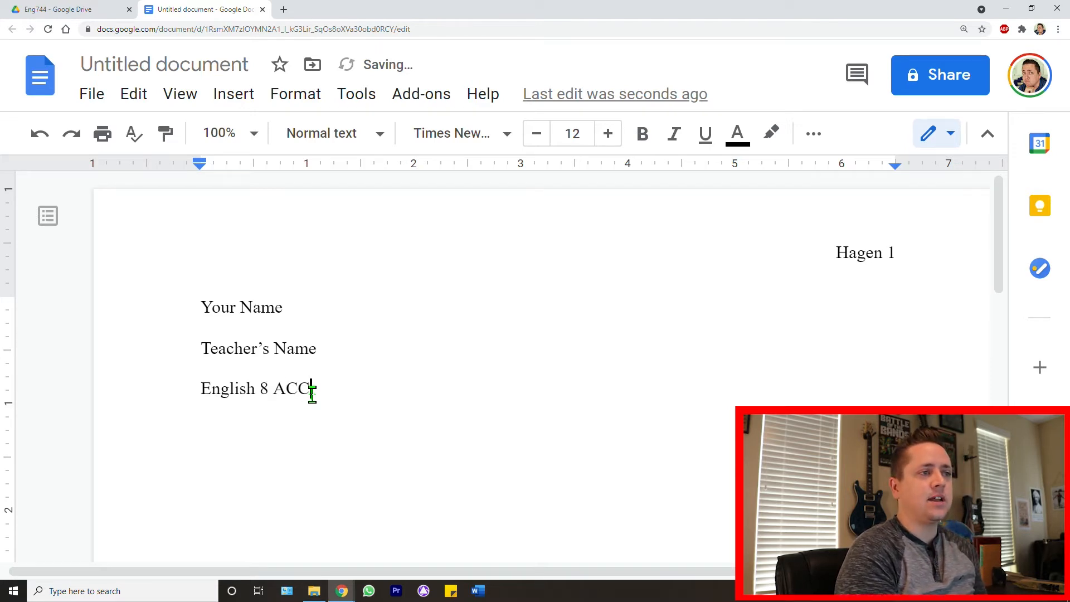
key(BackSpace)
key(BackSpace)
key(BackSpace)
key(BackSpace)
key(BackSpace)
key(BackSpace)
key(BackSpace)
key(BackSpace)
key(BackSpace)
key(BackSpace)
key(BackSpace)
key(BackSpace)
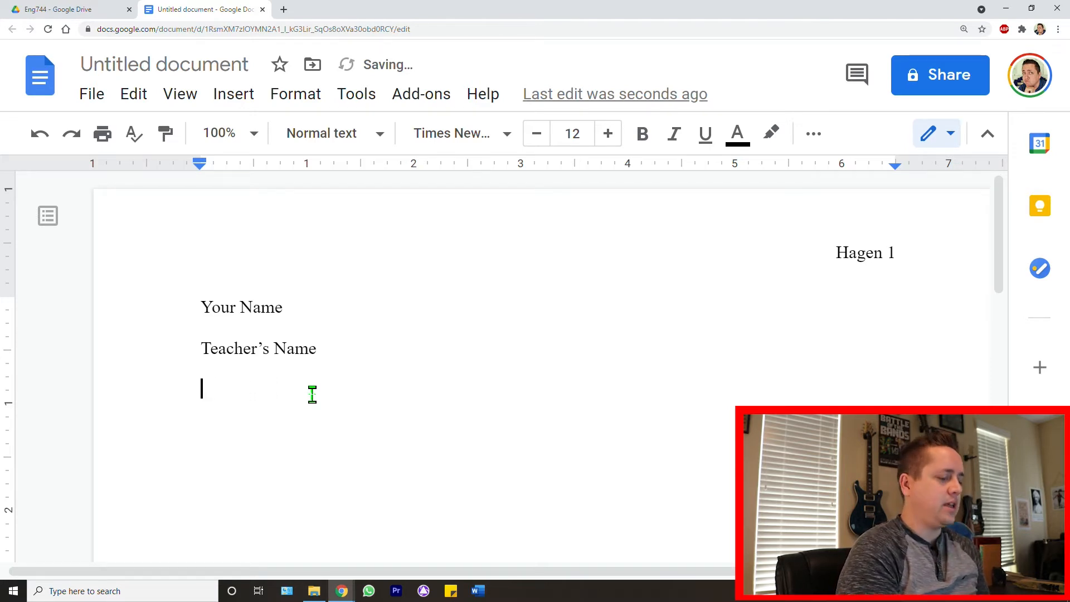
text(AP Languages)
key(BackSpace)
key(BackSpace)
text(e)
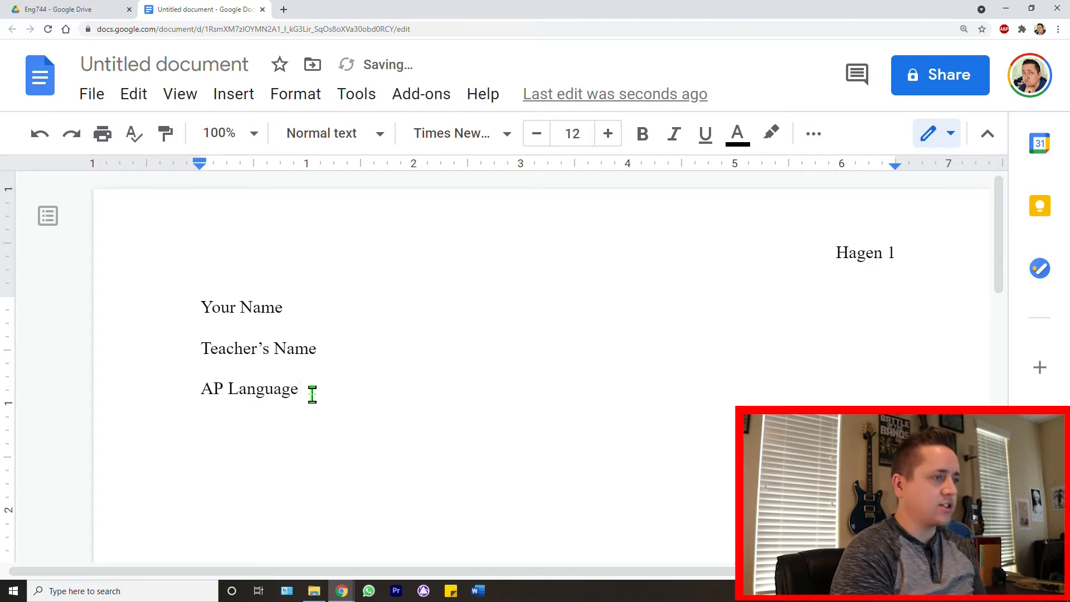
key(BackSpace)
key(BackSpace)
key(BackSpace)
key(BackSpace)
key(BackSpace)
key(BackSpace)
key(BackSpace)
key(BackSpace)
key(BackSpace)
key(BackSpace)
Enter "Course Name" as the third heading line and start a new line below it.
text(Co)
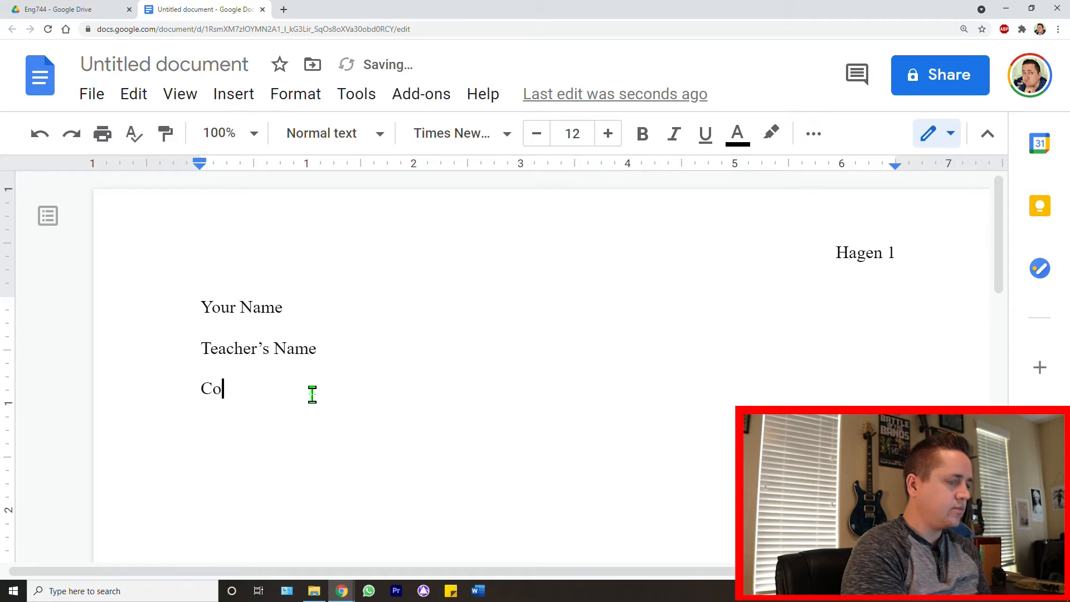
text(urse Name)
key(Return)
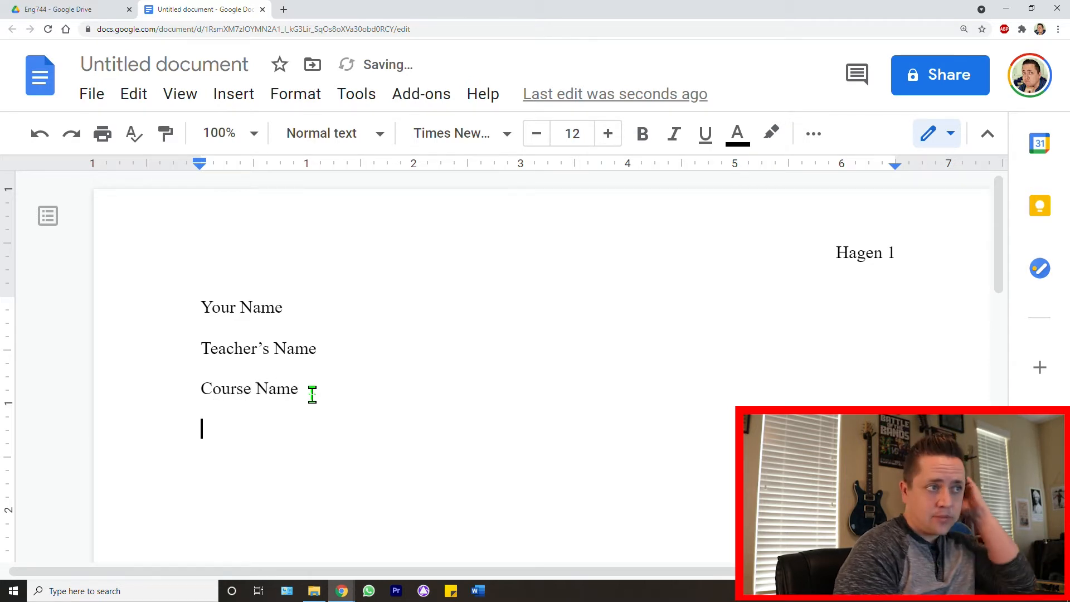
text(Date)
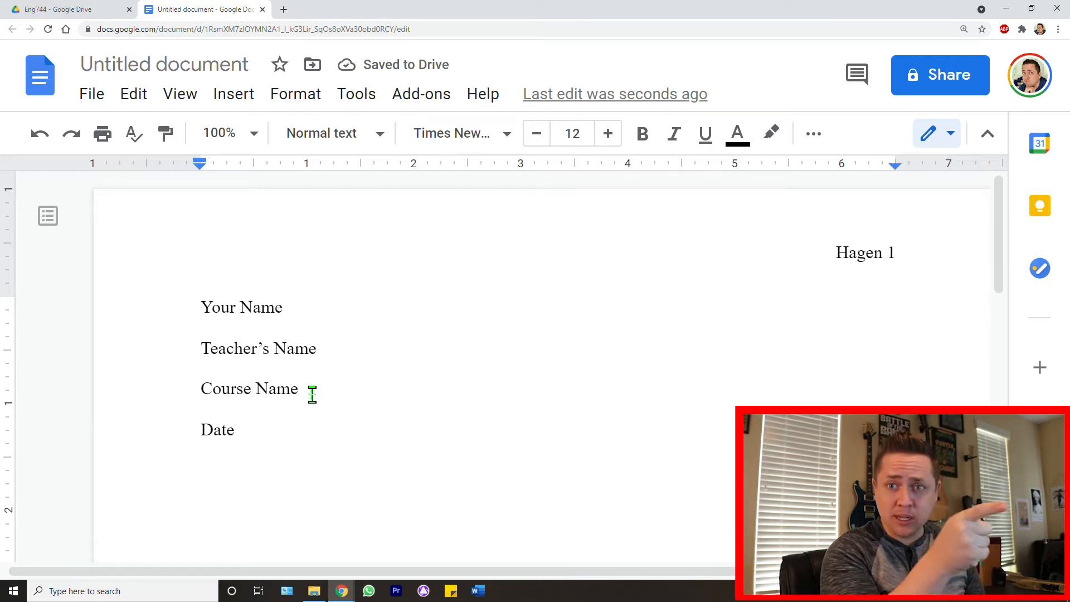
key(BackSpace)
key(BackSpace)
key(BackSpace)
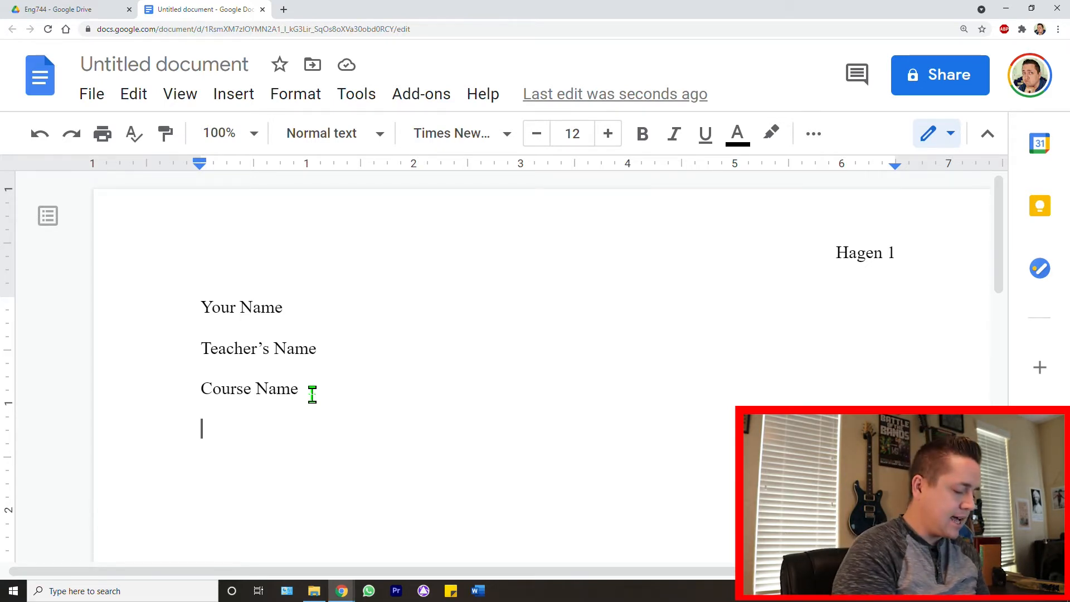
Enter the date "29 March 2021" as the fourth heading line.
text(39)
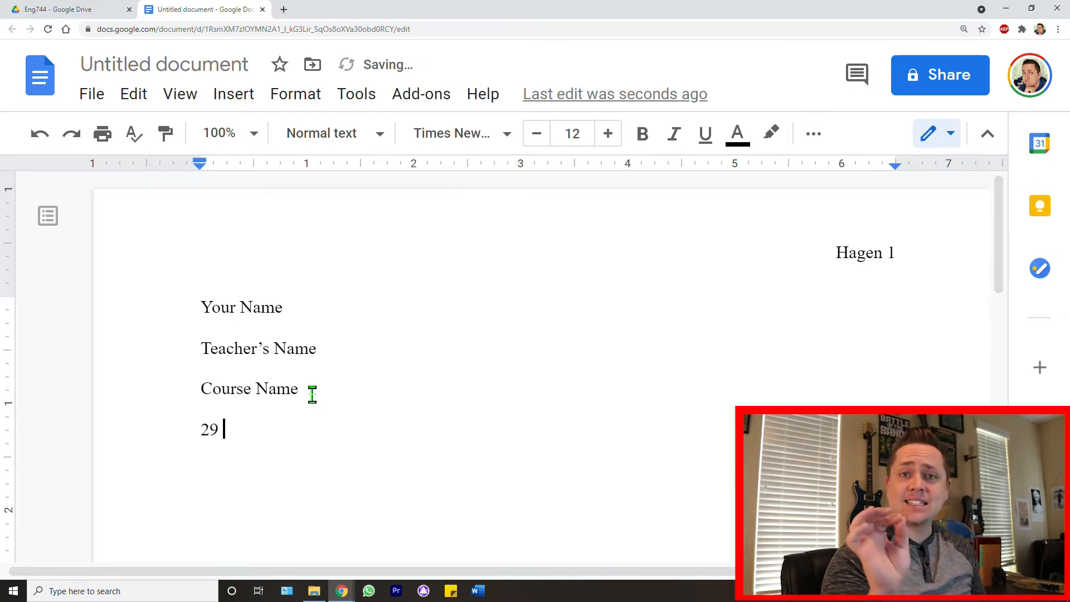
text( Ma)
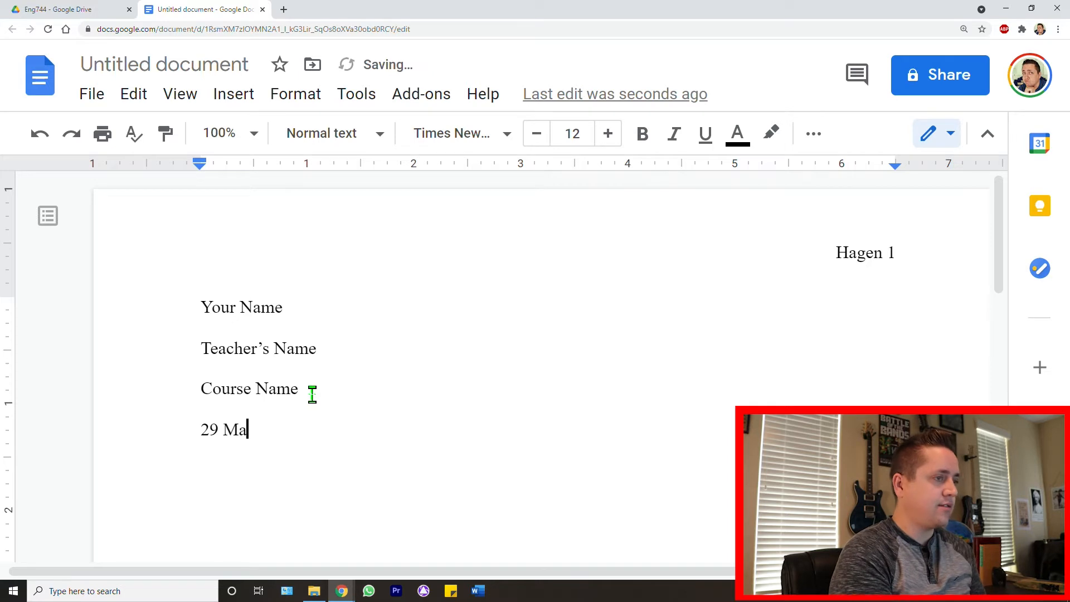
text(rch 2021)
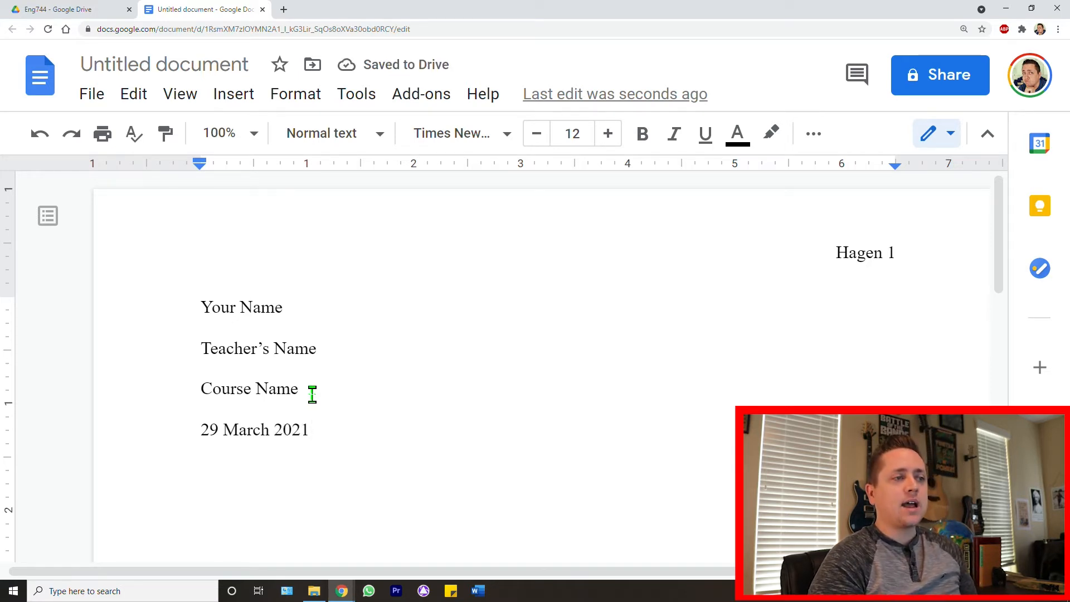
Try the short date format "3/29/21" on a new line below the full date and delete it again.
key(Return)
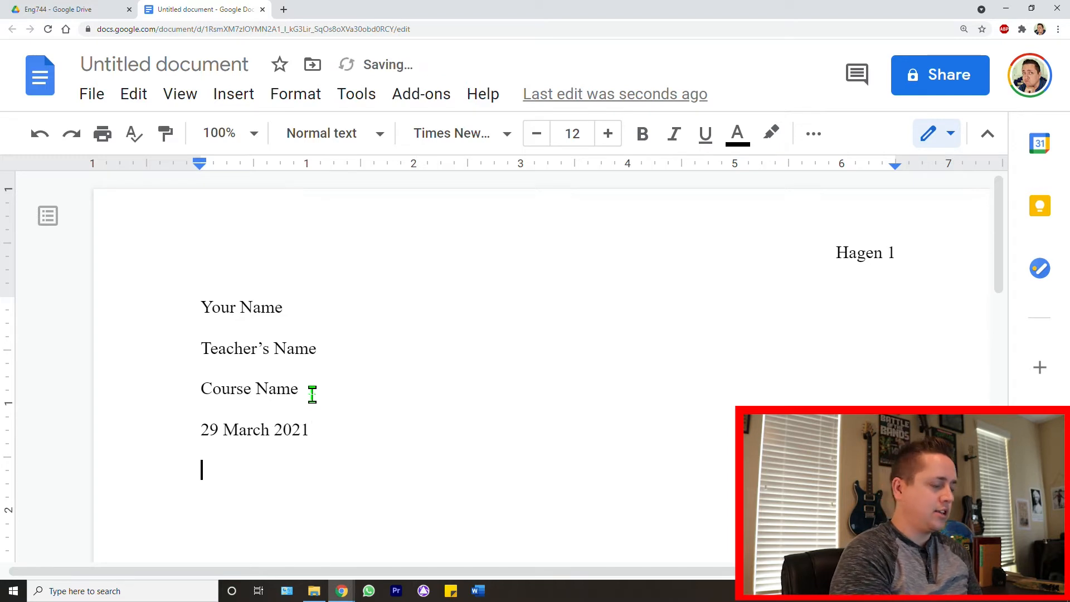
text(3/29/21)
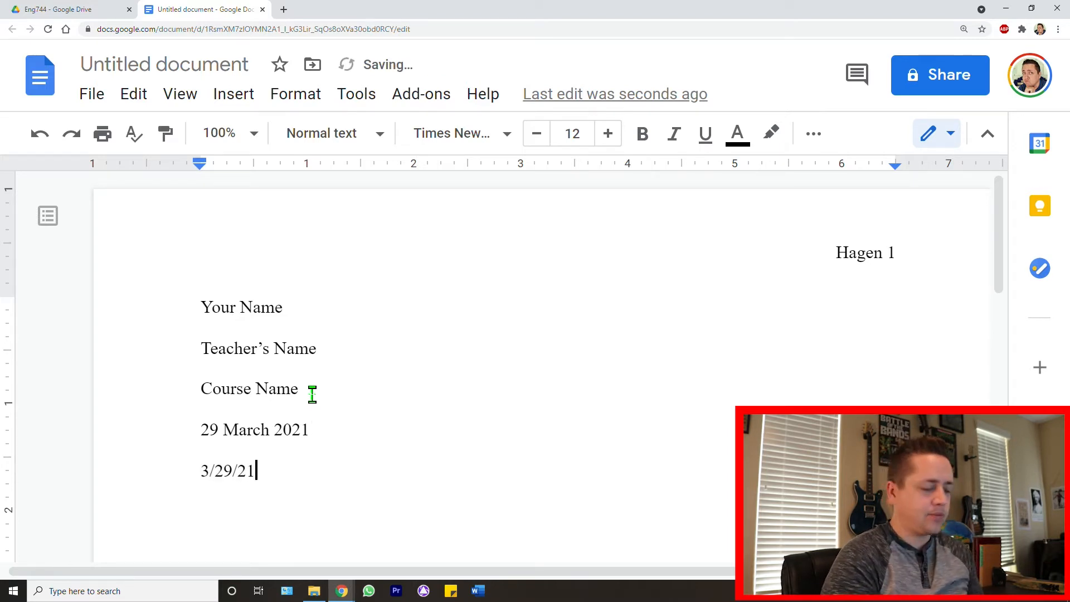
key(BackSpace)
key(BackSpace)
key(BackSpace)
key(BackSpace)
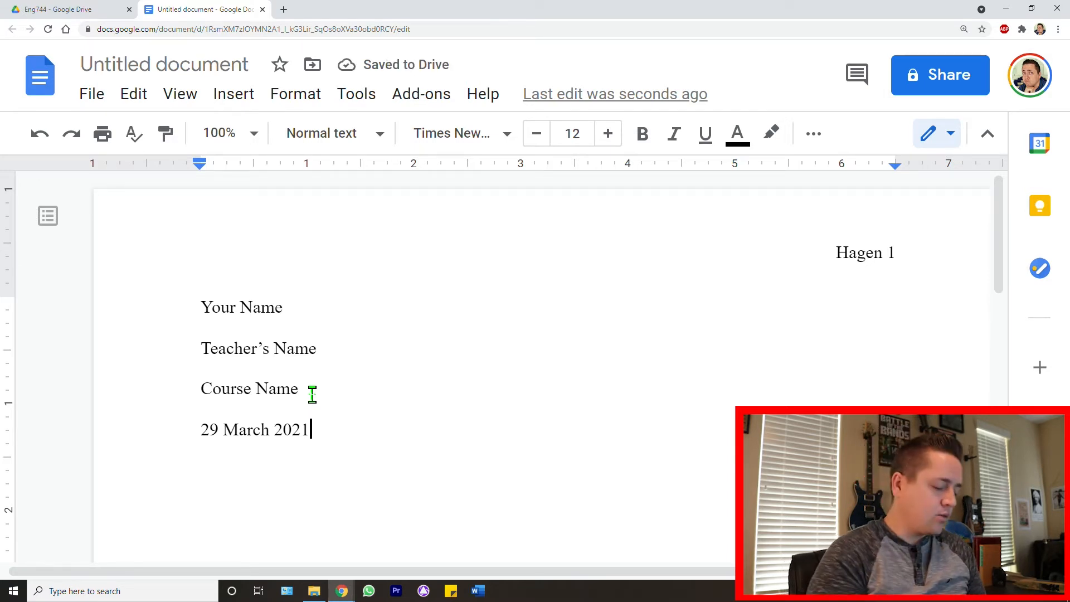
Start a new line below the date and center-align it.
key(Return)
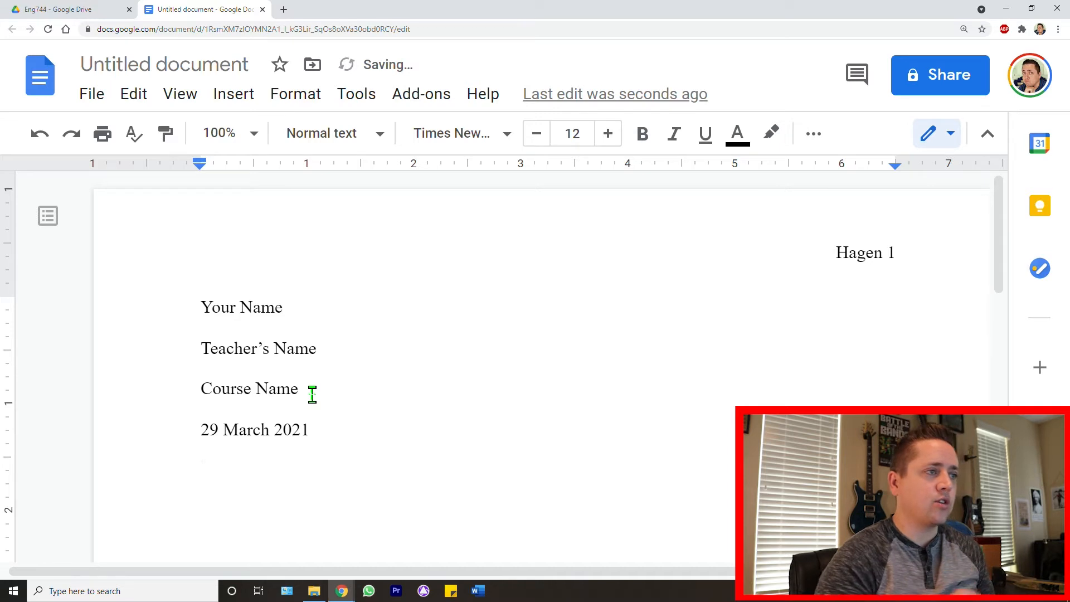
click(812, 133)
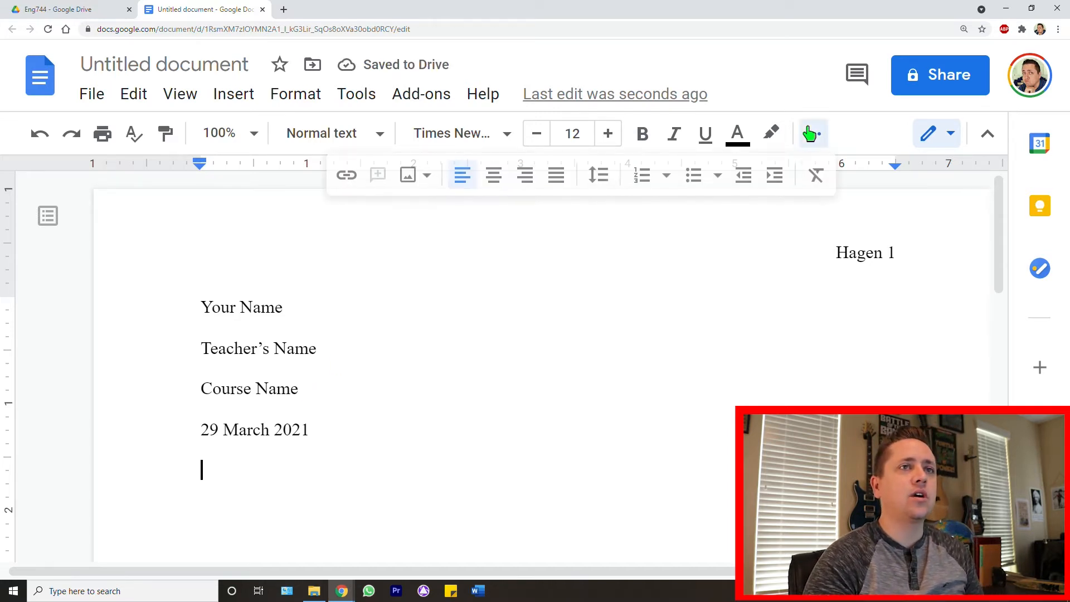
click(498, 183)
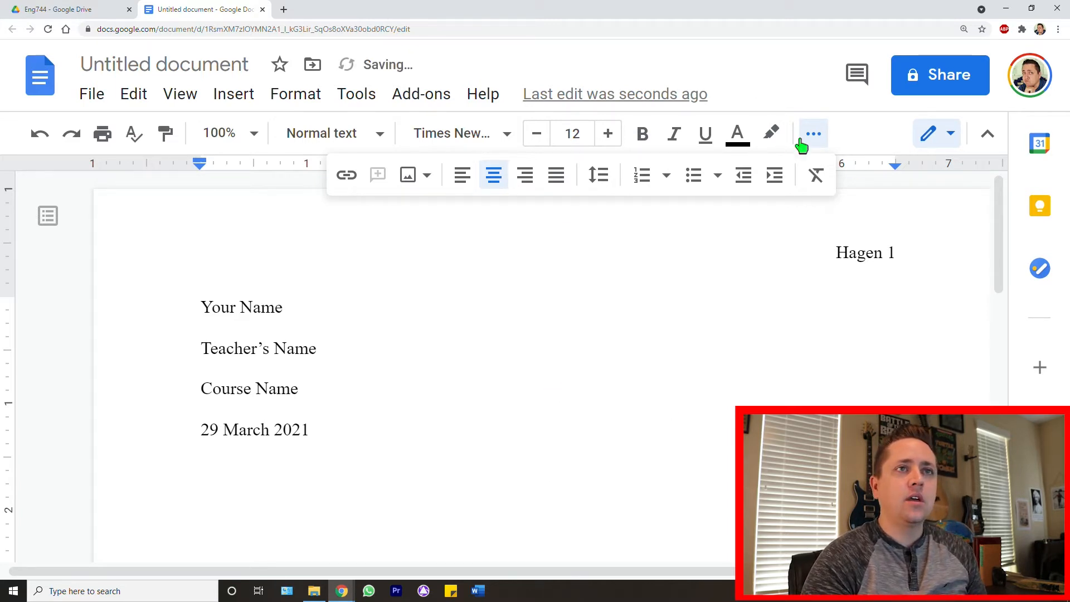
Set the document zoom to 90% and place the cursor back on the centered line below the date.
click(604, 341)
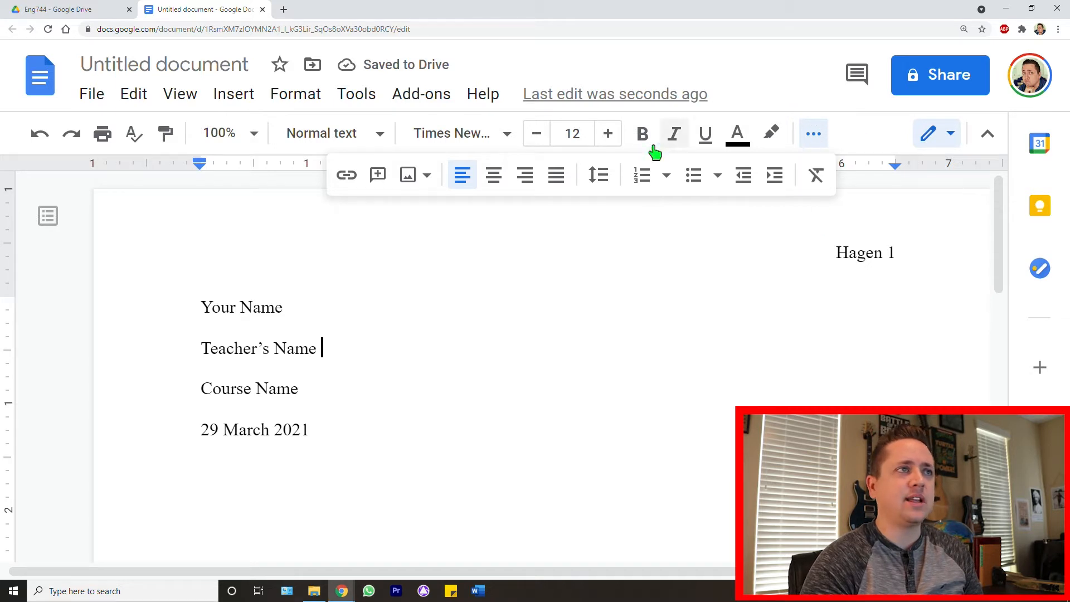
click(241, 134)
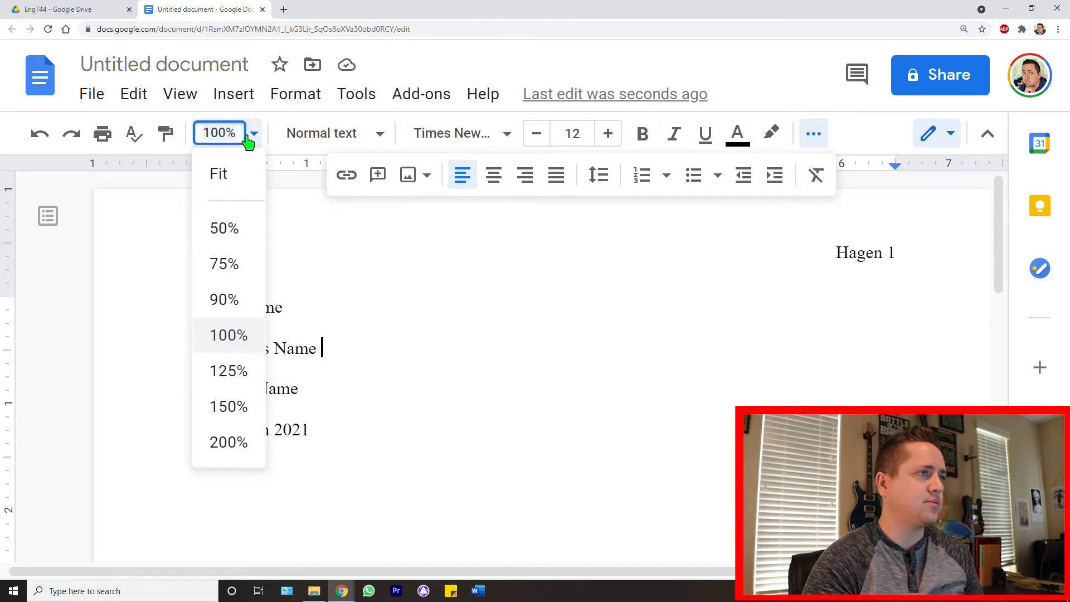
click(231, 296)
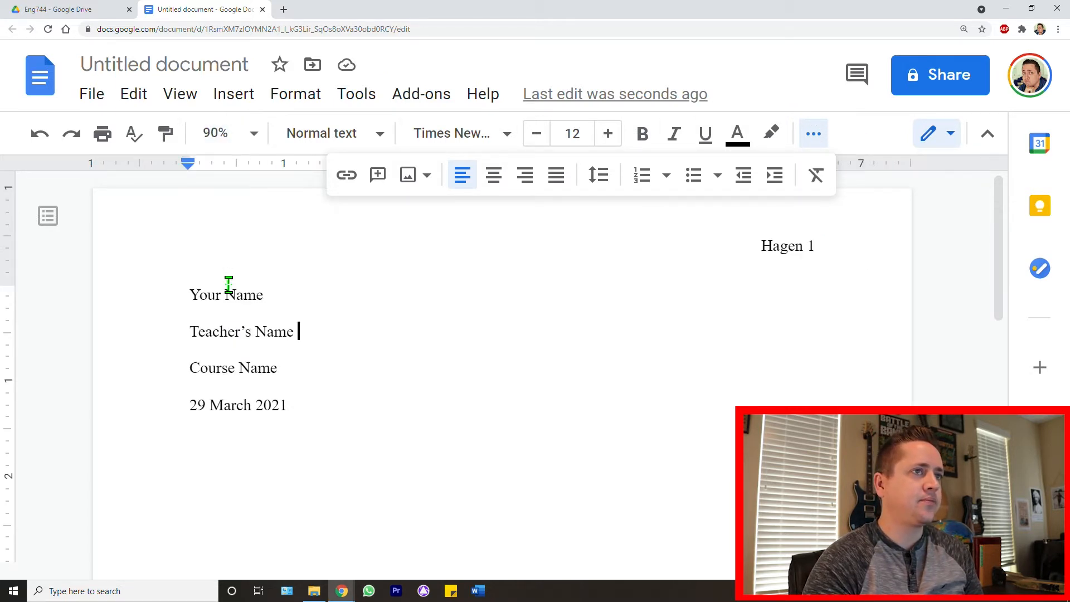
click(817, 143)
click(300, 425)
click(266, 497)
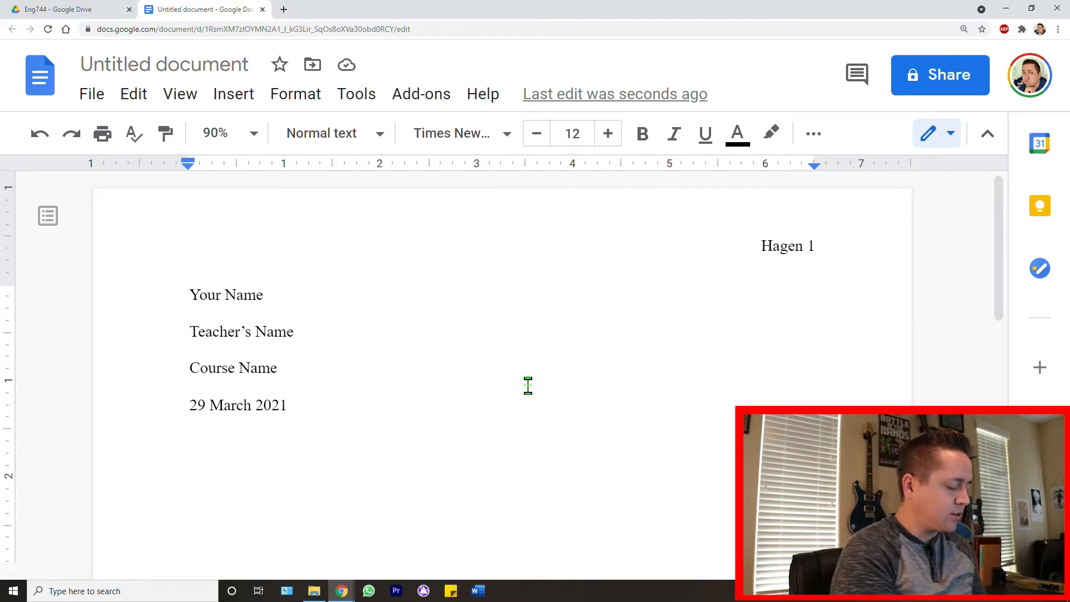
Try "Writing Assignment 1" as the title on the centered line and erase it again.
text(Writing ASs)
key(BackSpace)
key(BackSpace)
key(BackSpace)
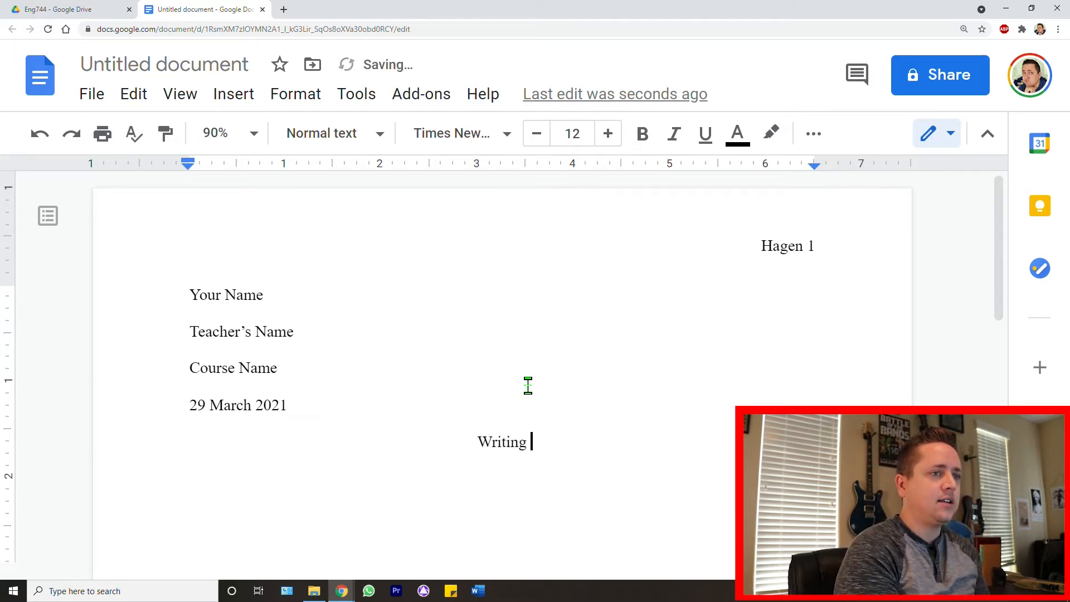
text(Assignment 1)
key(BackSpace)
key(BackSpace)
key(BackSpace)
key(BackSpace)
key(BackSpace)
key(BackSpace)
key(BackSpace)
key(BackSpace)
key(BackSpace)
key(BackSpace)
key(BackSpace)
key(BackSpace)
key(BackSpace)
key(BackSpace)
key(BackSpace)
key(BackSpace)
key(BackSpace)
key(BackSpace)
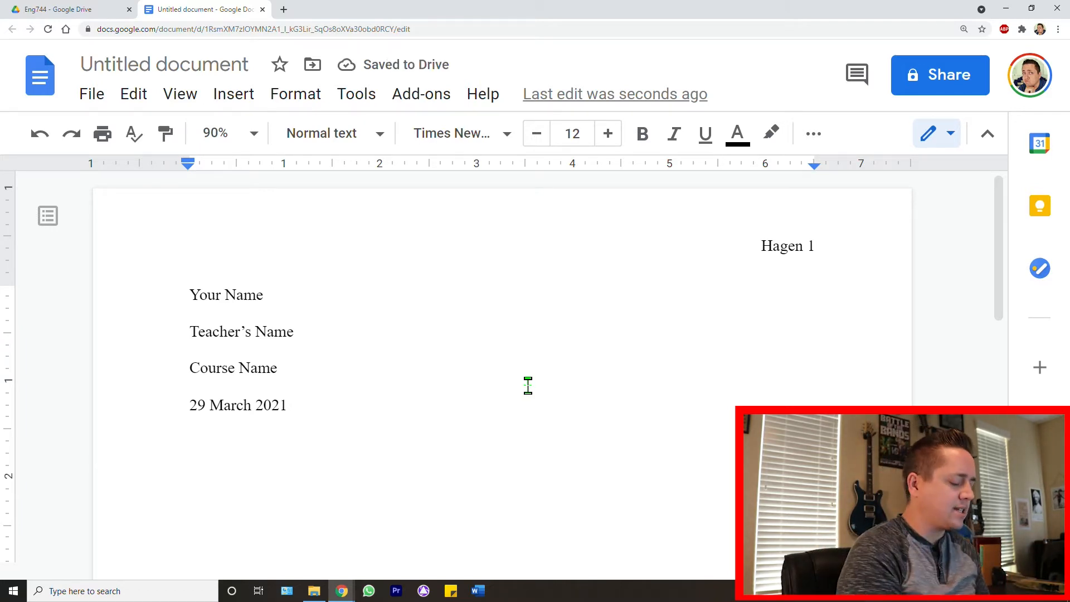
Enter the placeholder "Title" on the centered line below the date.
text(Prof4ss)
key(BackSpace)
key(BackSpace)
key(BackSpace)
key(BackSpace)
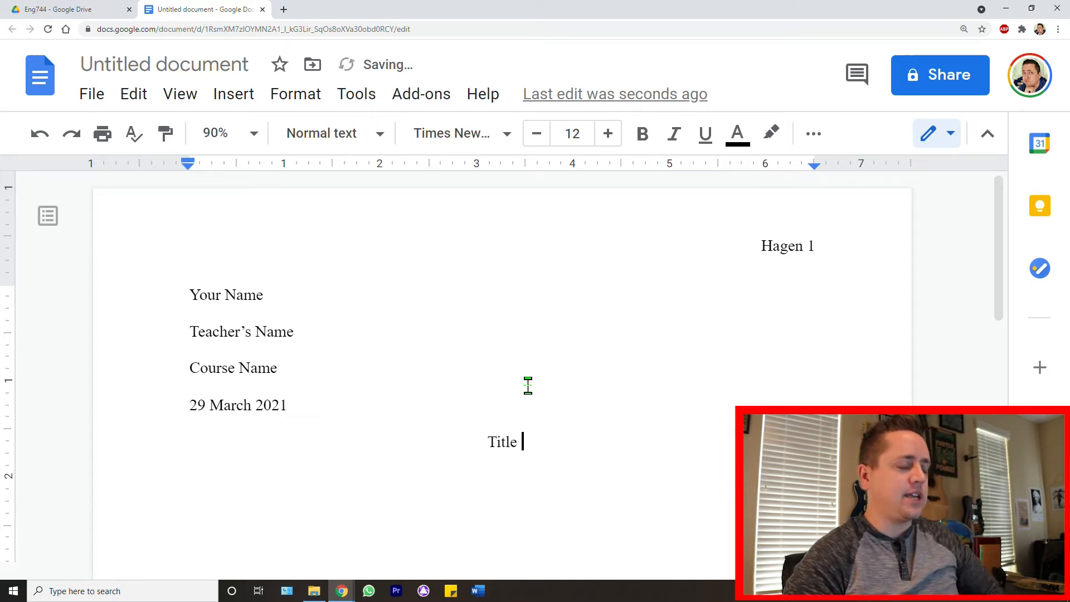
Make the word "Title" bold, underlined and italic and enlarge its font size to 18.
double_click(510, 446)
key(ctrl+b)
key(ctrl+u)
key(ctrl+i)
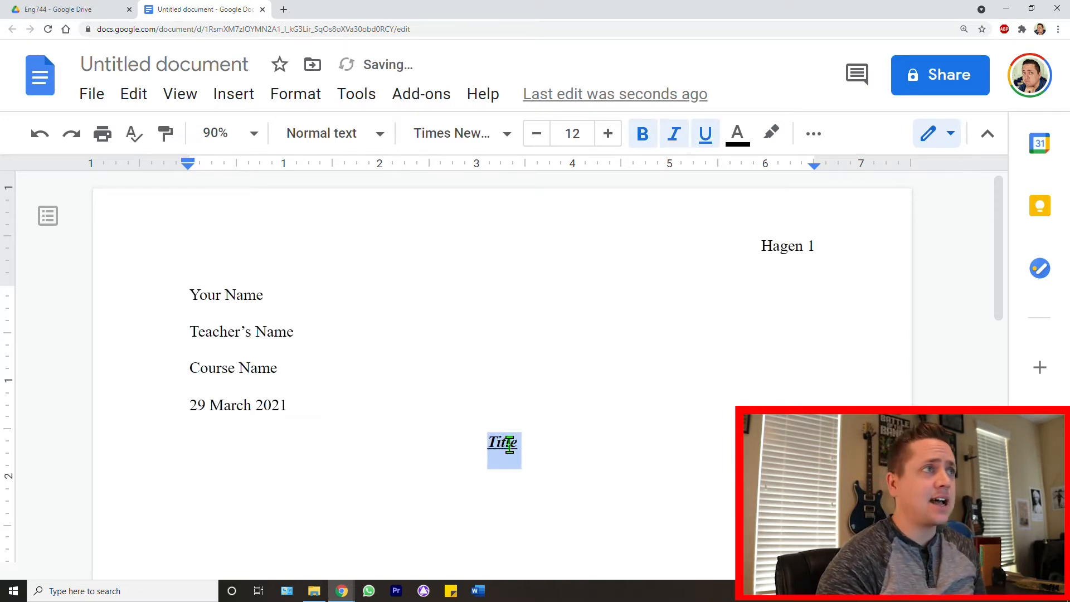
click(604, 134)
click(604, 133)
click(605, 134)
click(604, 134)
click(604, 133)
click(605, 134)
Remove bold, italic and underline from the title and set its font size to 12.
click(588, 139)
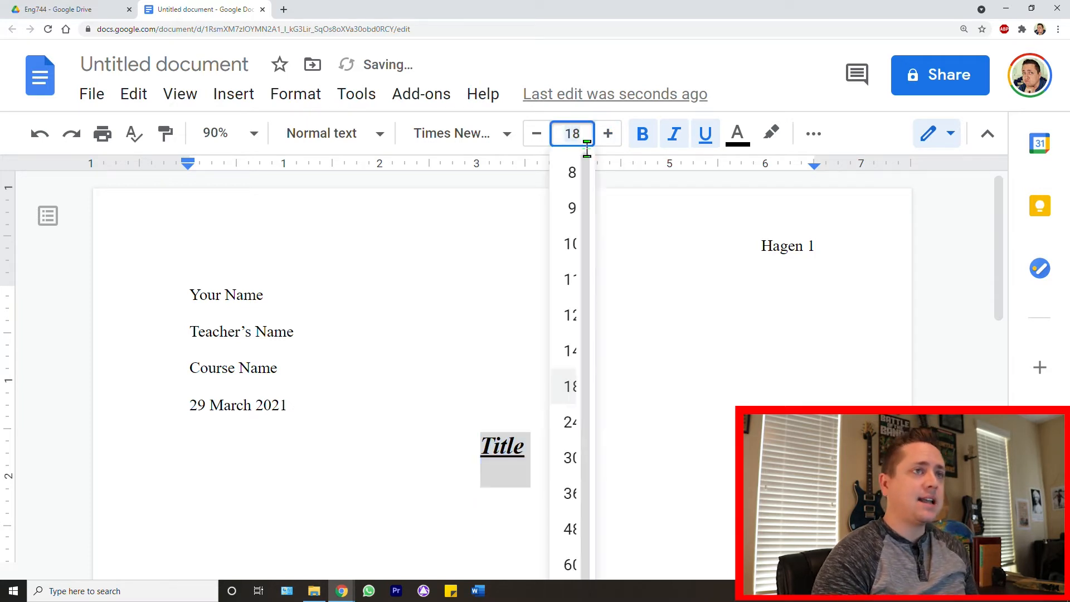
text(12)
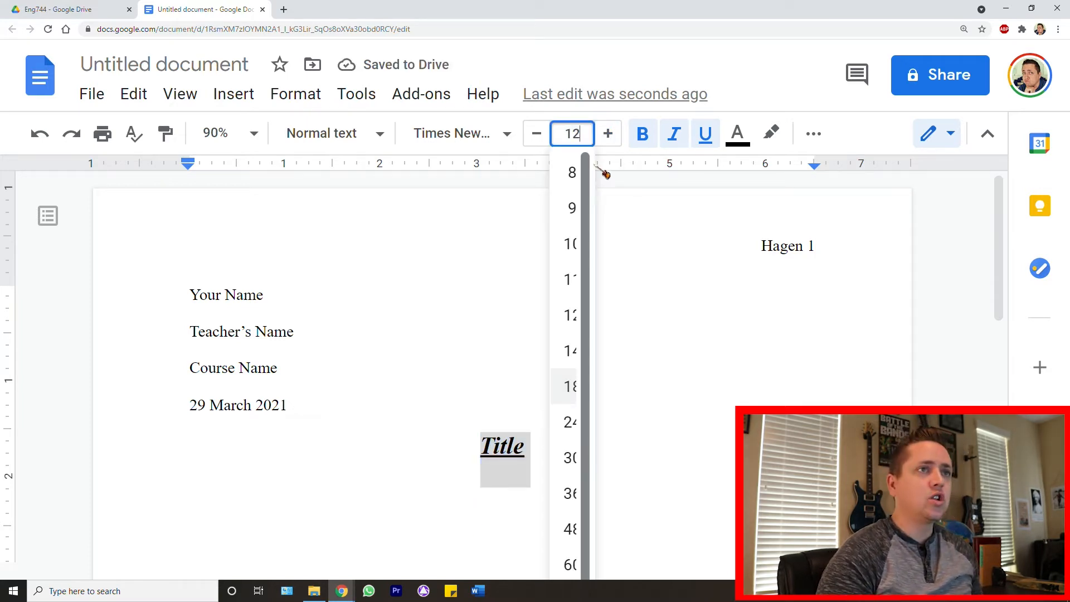
click(651, 135)
click(674, 135)
click(705, 135)
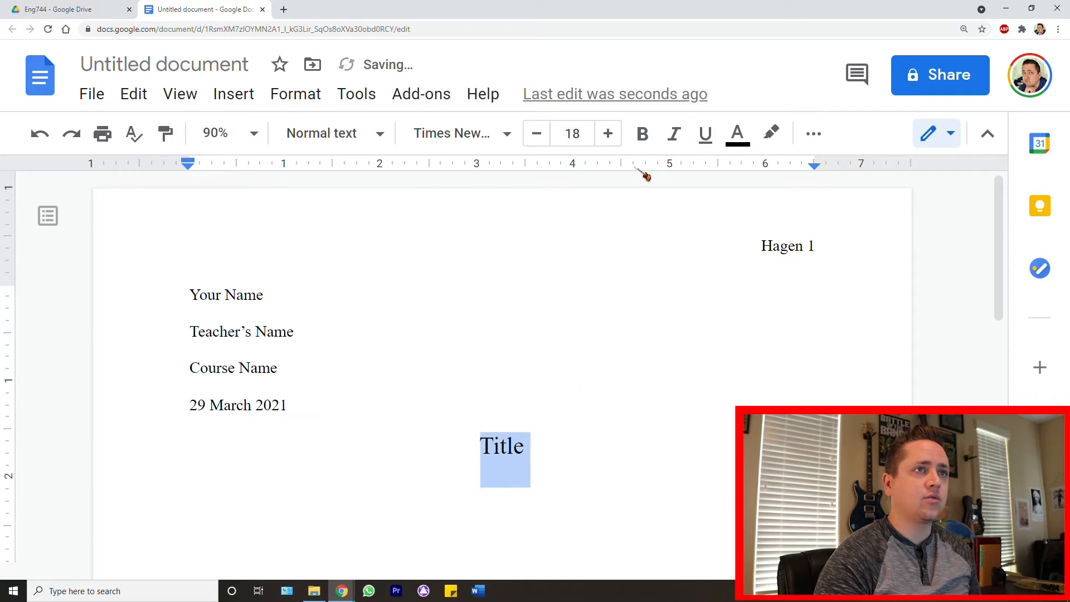
click(572, 134)
text(12)
key(Return)
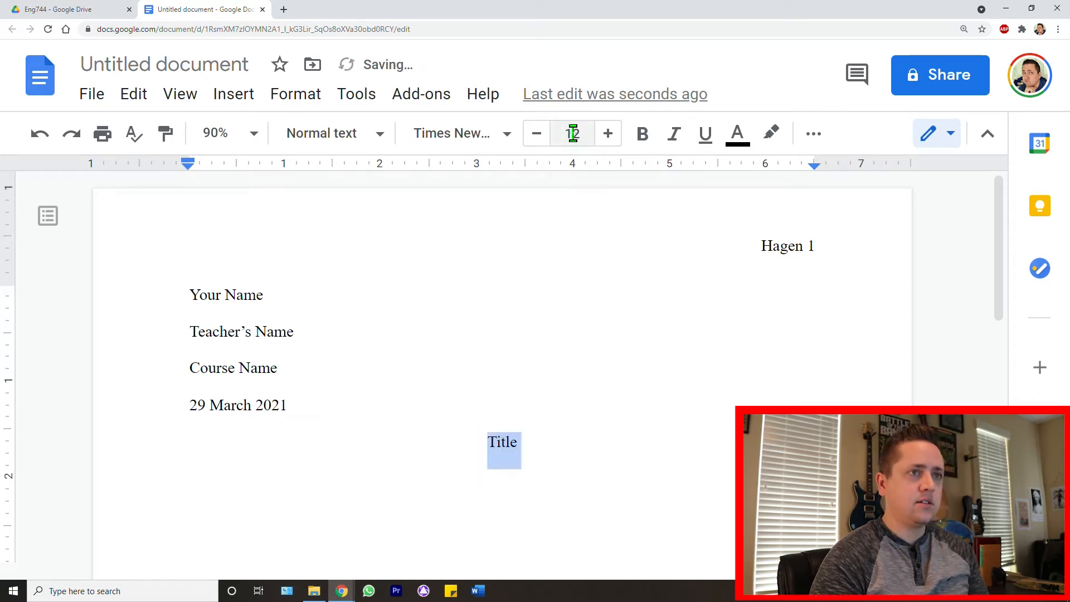
Start a new line after the title and align it left for the essay body.
click(293, 405)
click(548, 436)
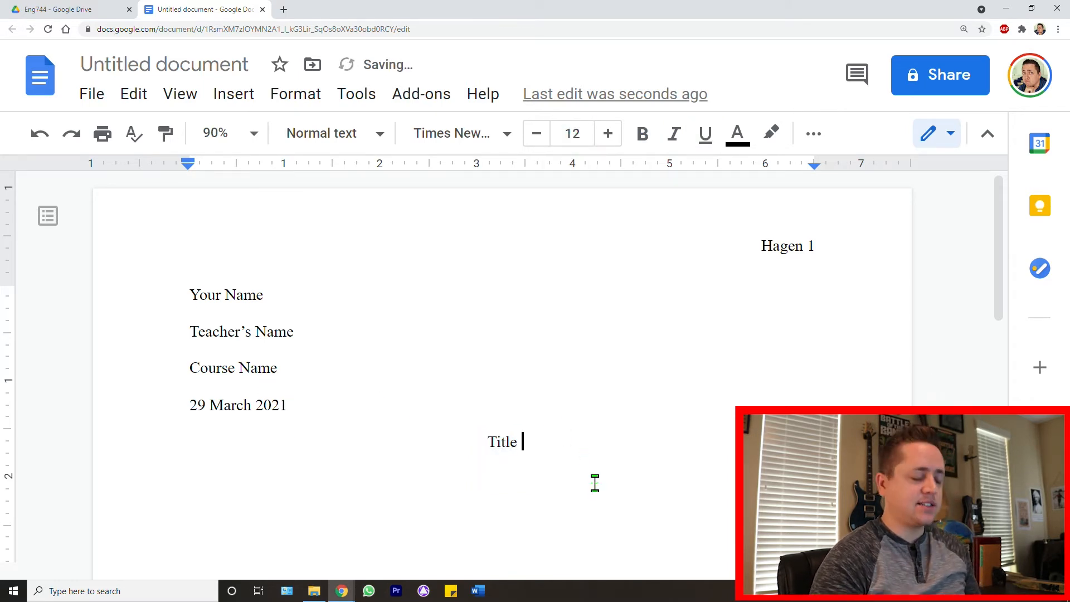
key(Return)
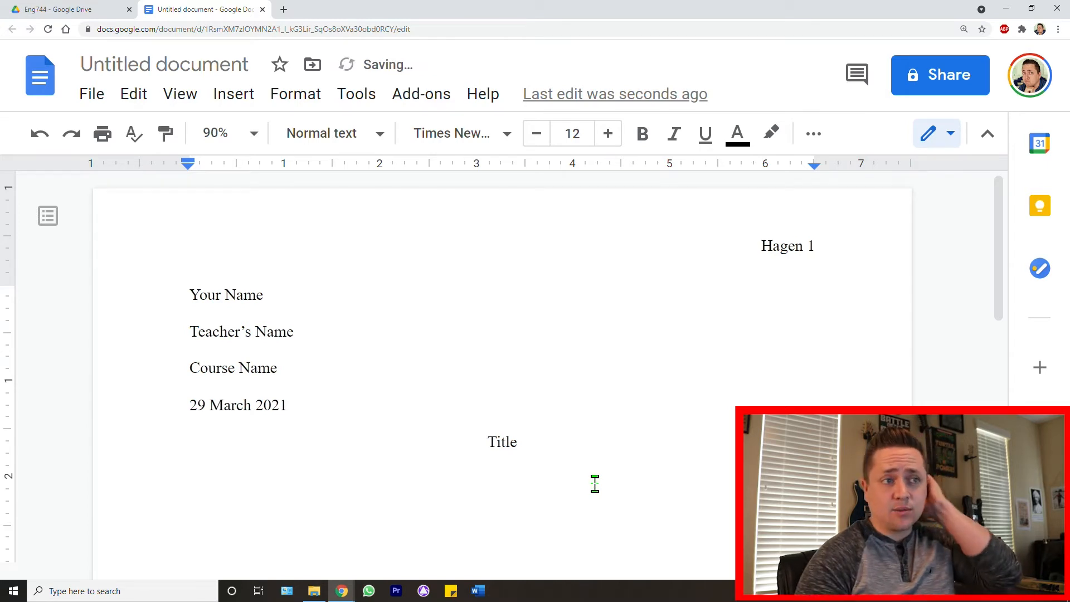
click(814, 134)
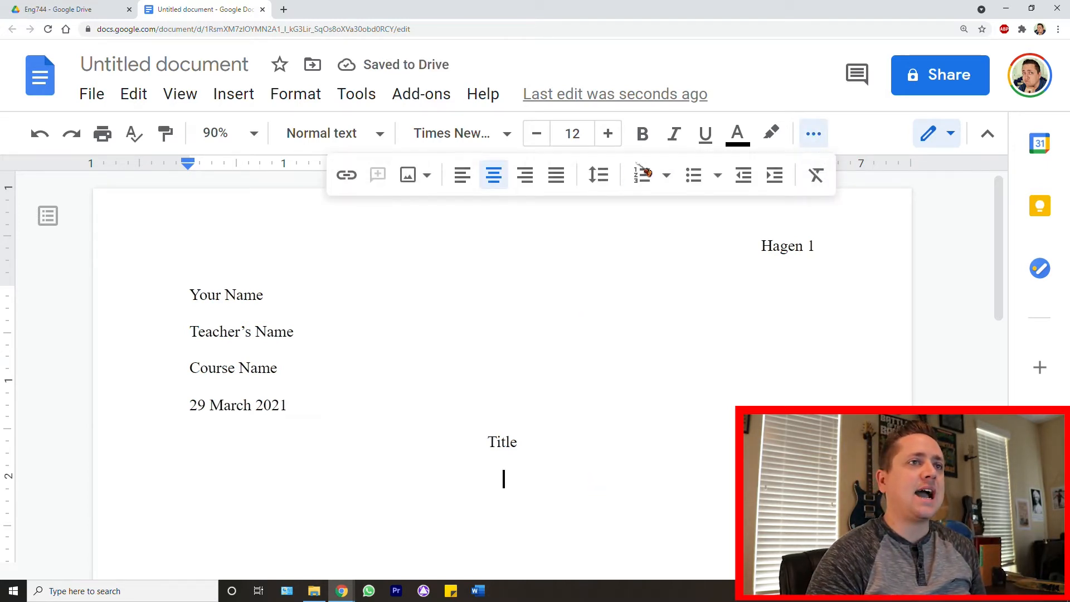
click(462, 178)
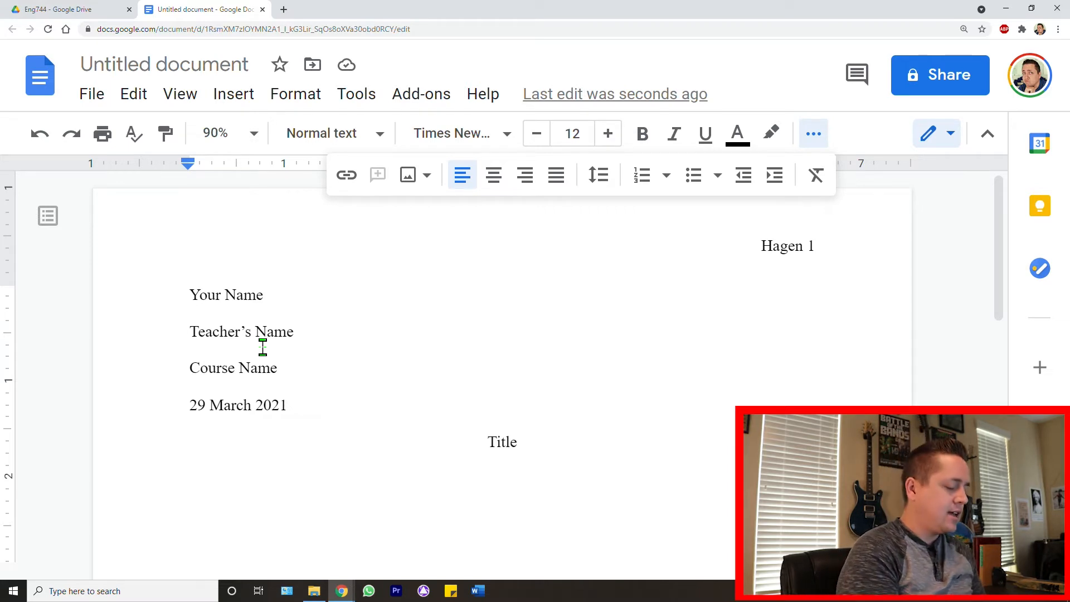
Write the indented sentence "Then you are going to begin writing your essay here." below the title and paste ten copies after it.
text(Then you are going to begin writing your essay here.)
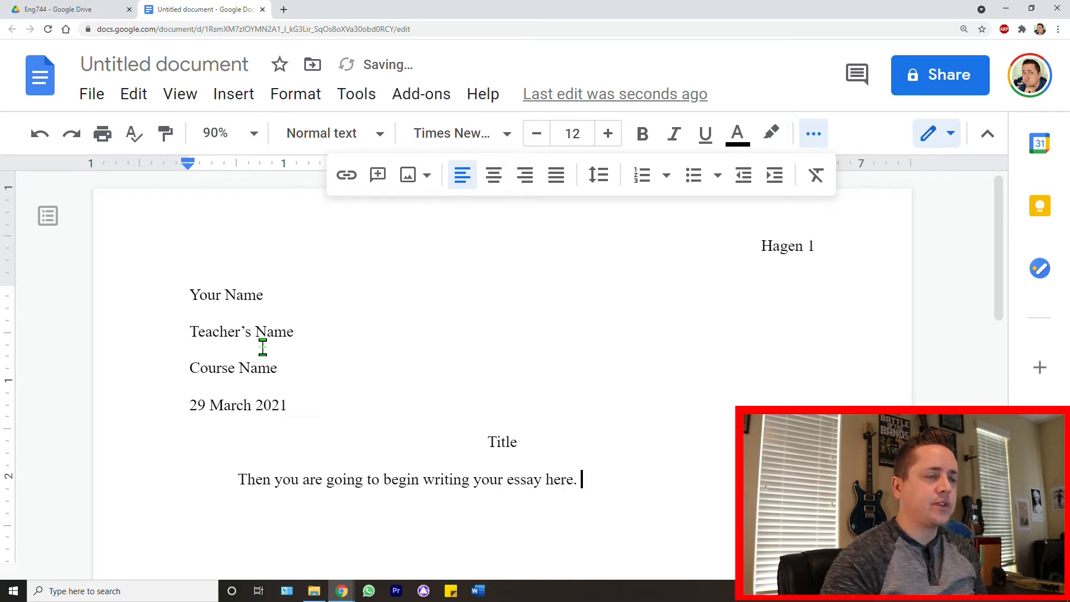
triple_click(237, 473)
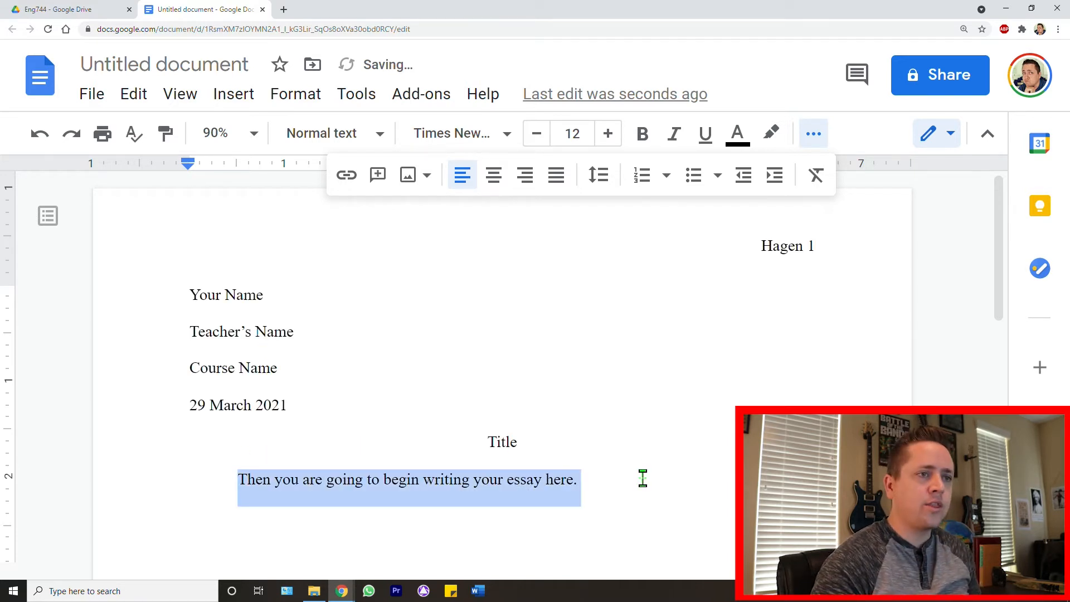
click(608, 487)
click(589, 476)
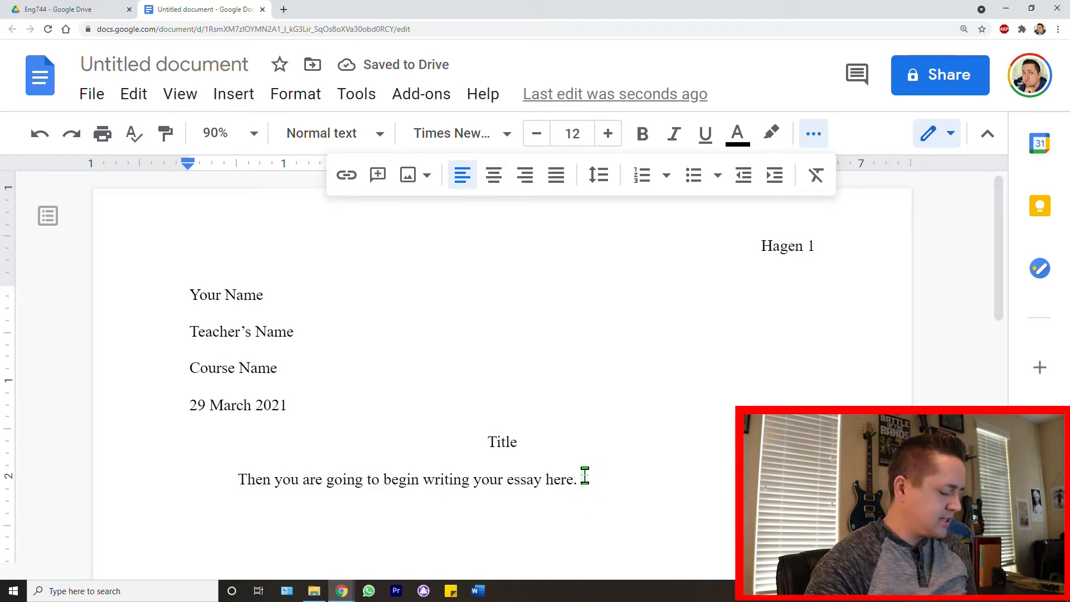
key(ctrl+v)
key(ctrl+v)
key(ctrl+v)
key(ctrl+v)
key(ctrl+v)
key(ctrl+v)
key(ctrl+v)
key(ctrl+v)
key(ctrl+v)
key(ctrl+v)
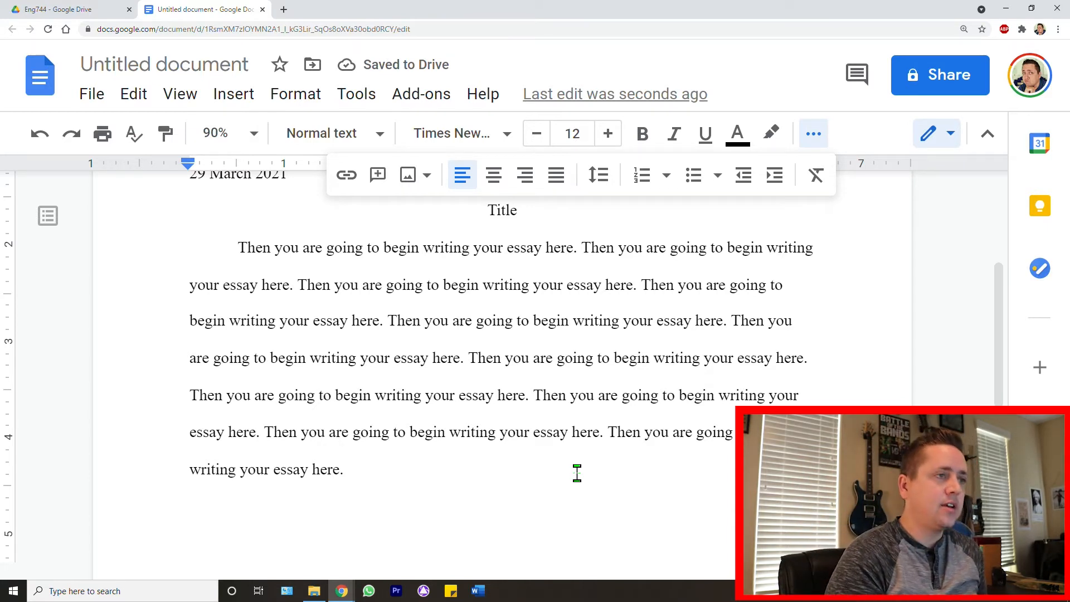
Add a second indented paragraph reading "Note that there is no extra space between these paragraphs.".
key(Return)
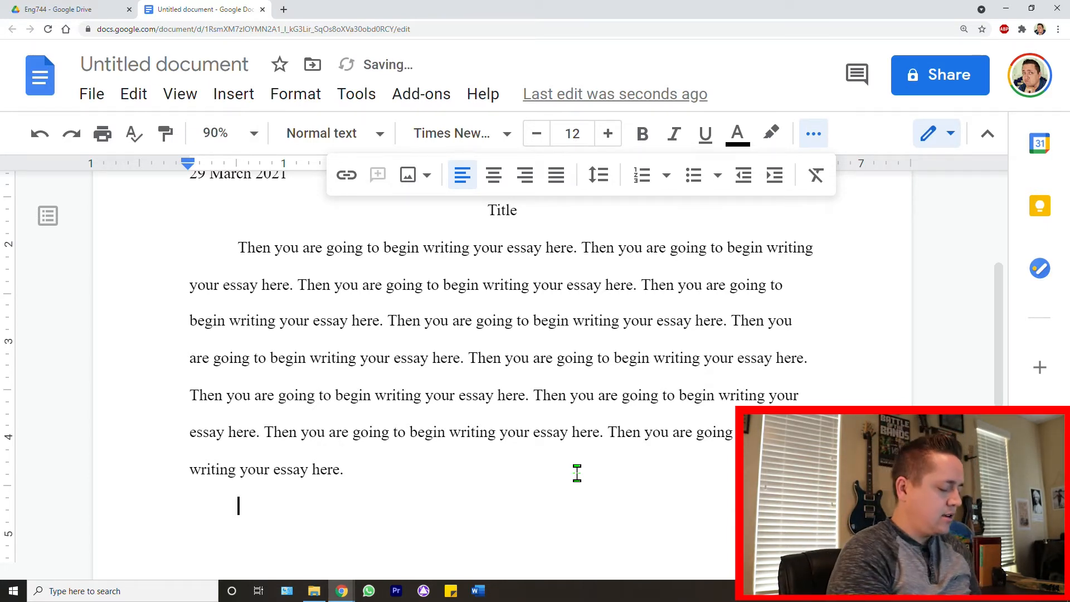
text(Note that there is no)
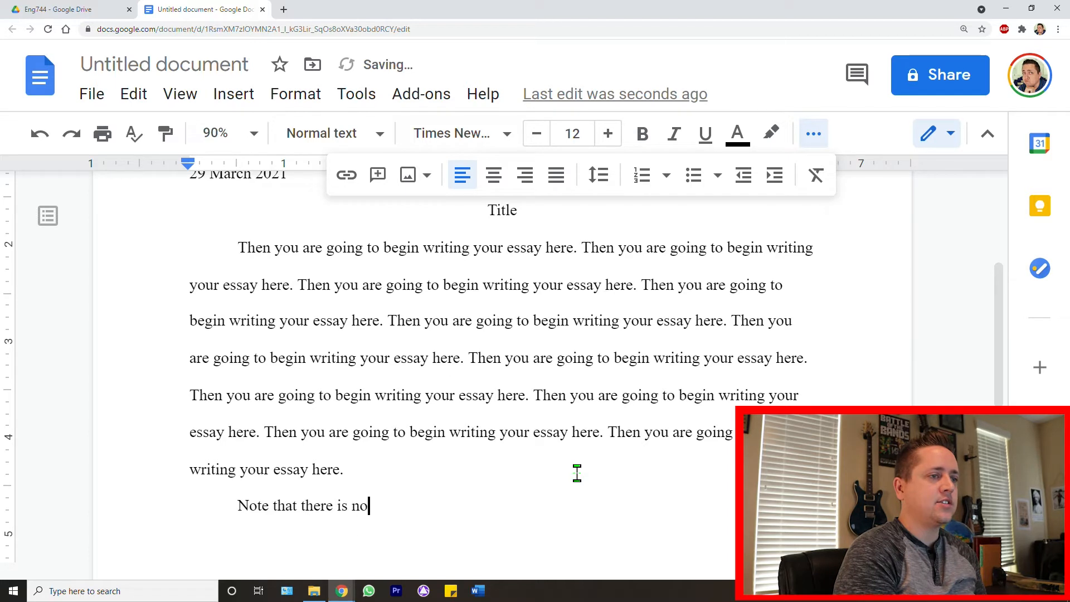
text( extra space between )
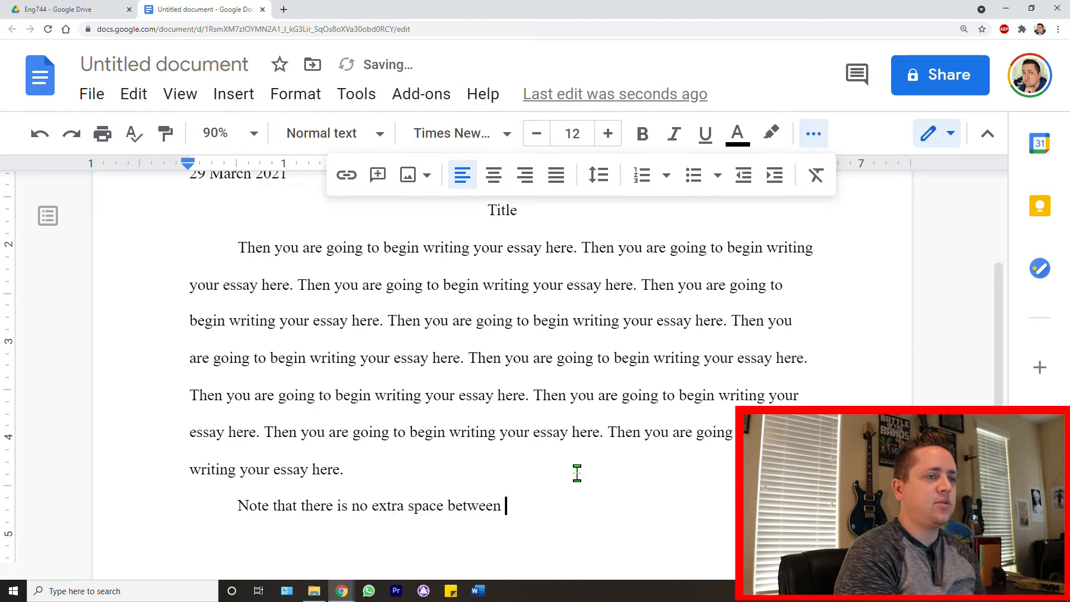
text(these paragraphs.)
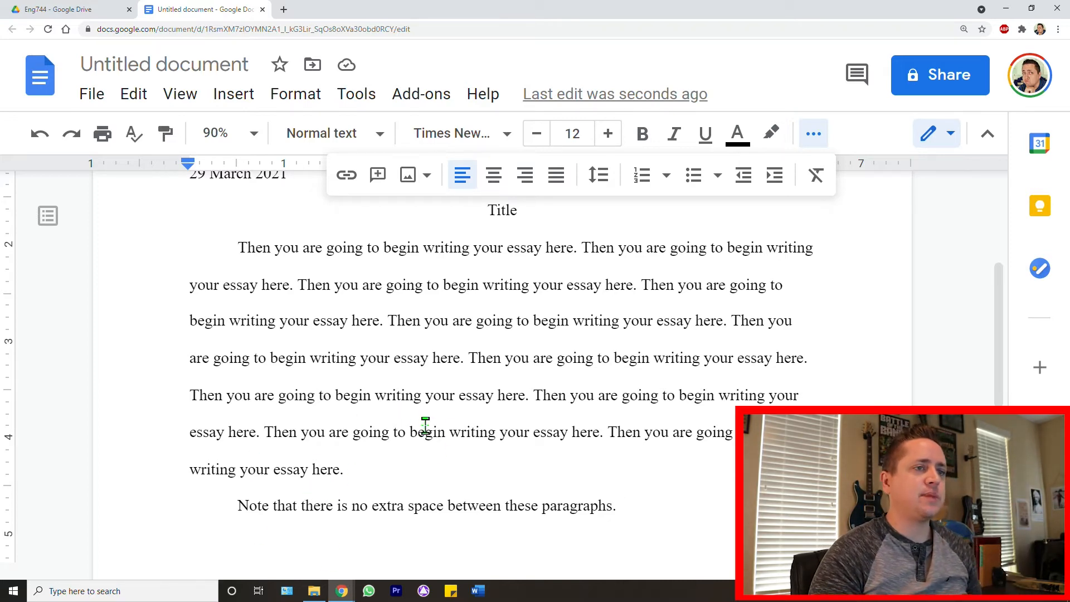
Delete both sample body paragraphs below the title.
drag(661, 502, 232, 256)
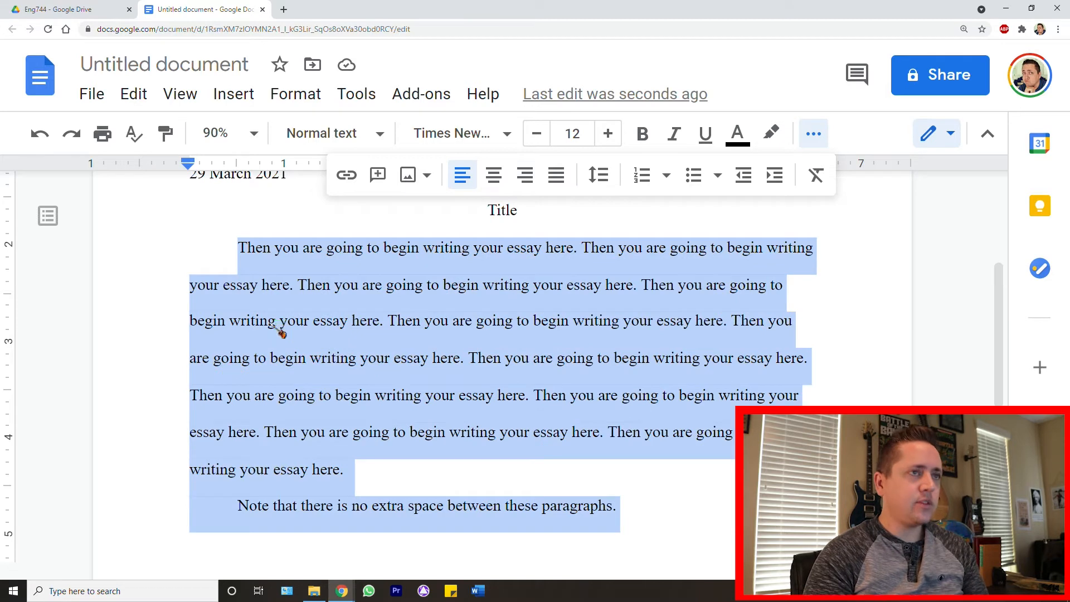
key(BackSpace)
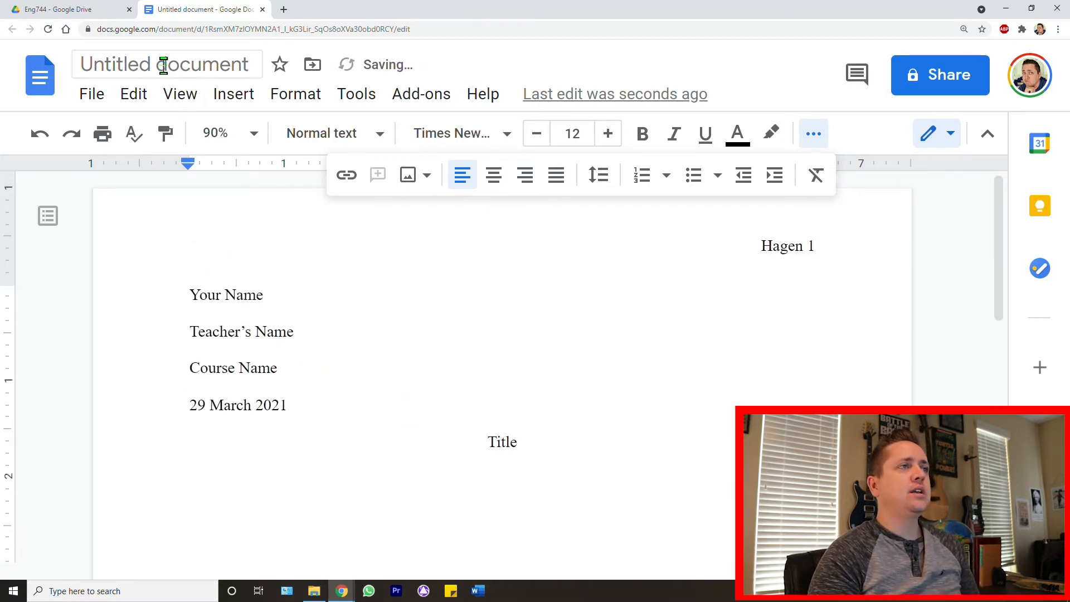
Rename the untitled document as MLA Template.
click(146, 61)
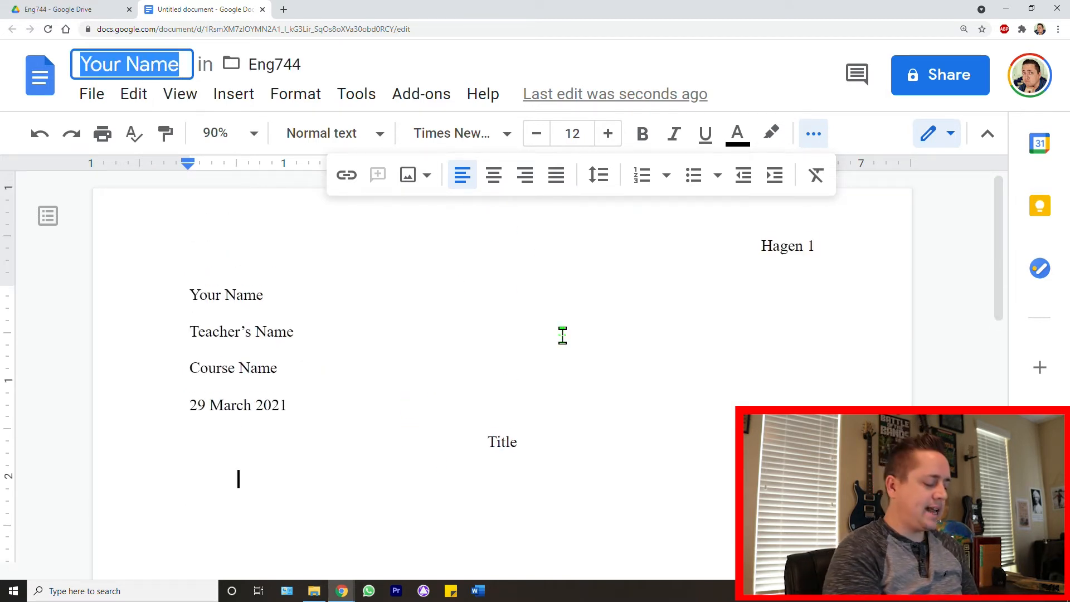
text(MLA Template)
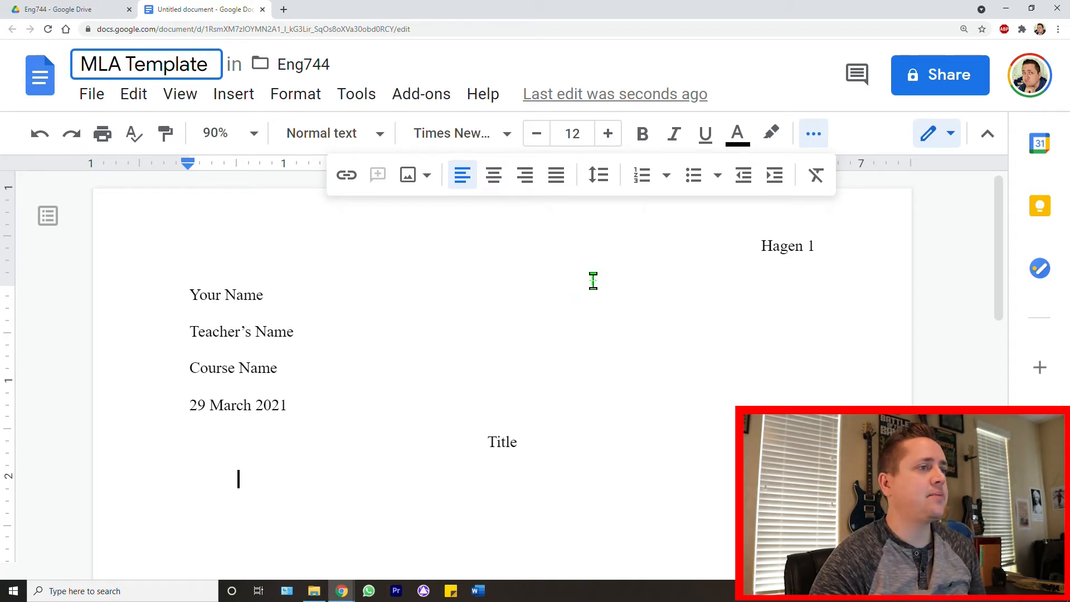
click(338, 384)
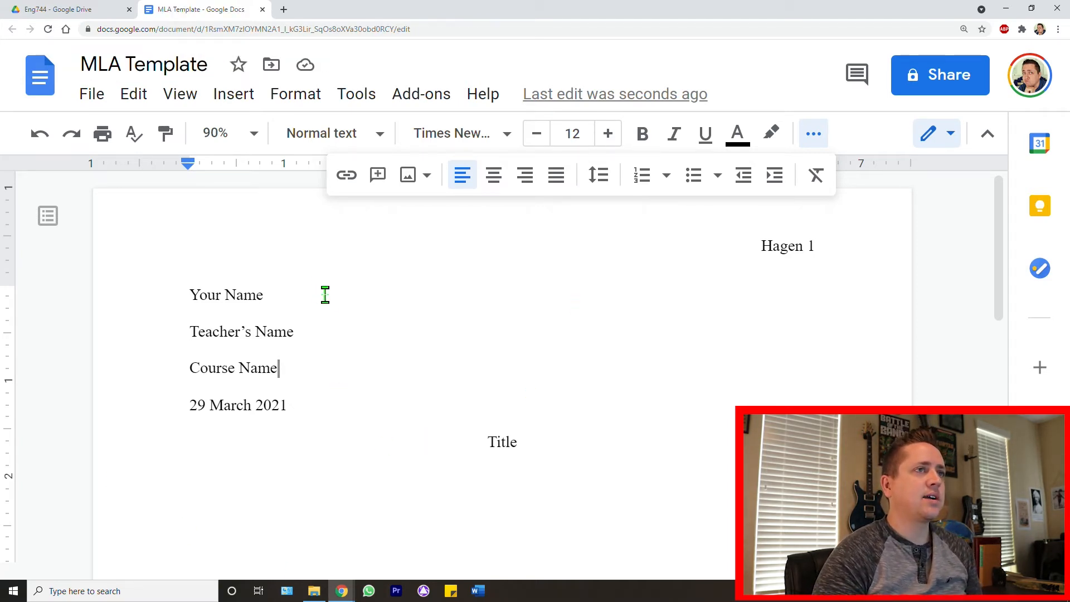
Close the document, reopen MLA Template from the Eng744 folder in Google Drive, and make a copy of it named Title.
click(263, 9)
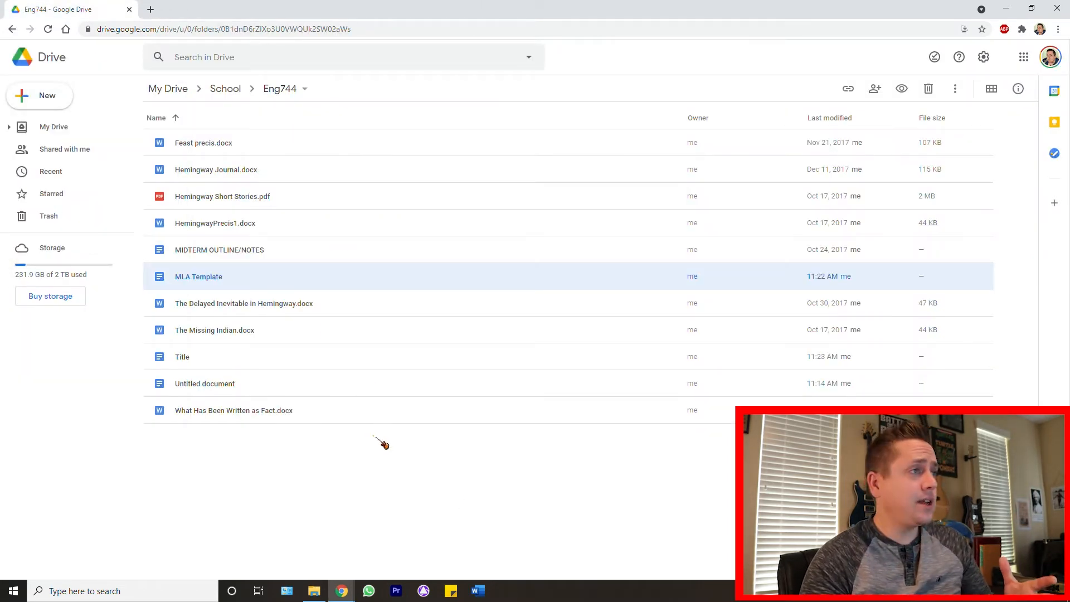
double_click(184, 286)
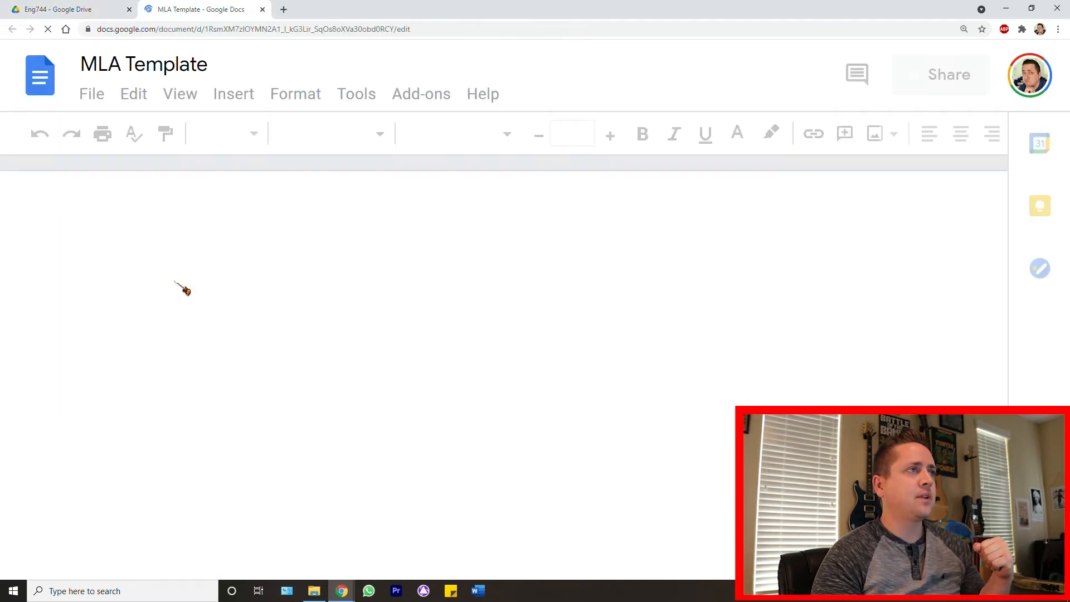
click(92, 103)
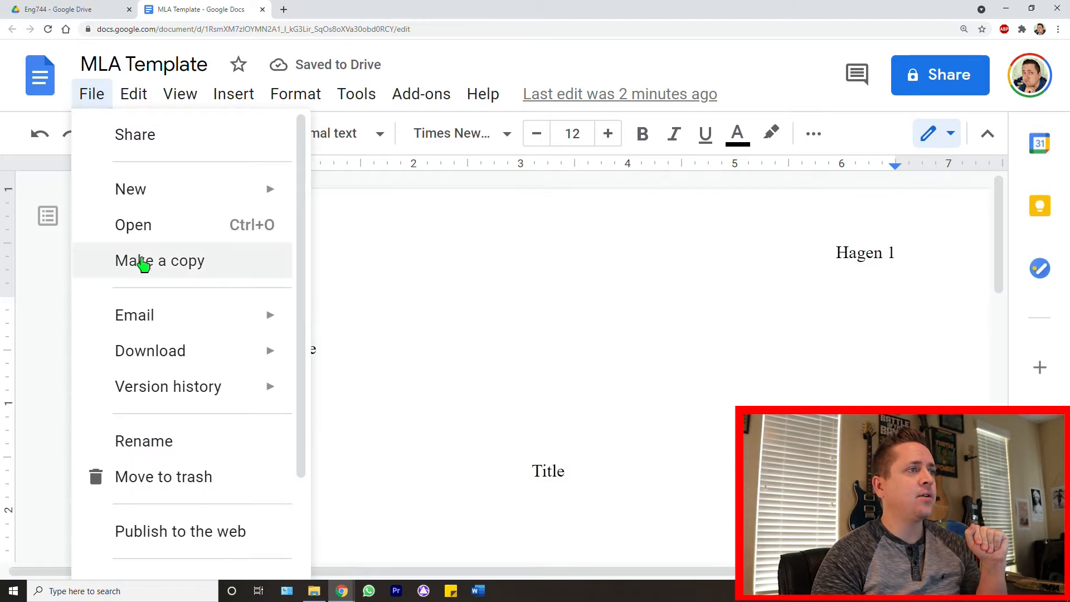
click(143, 259)
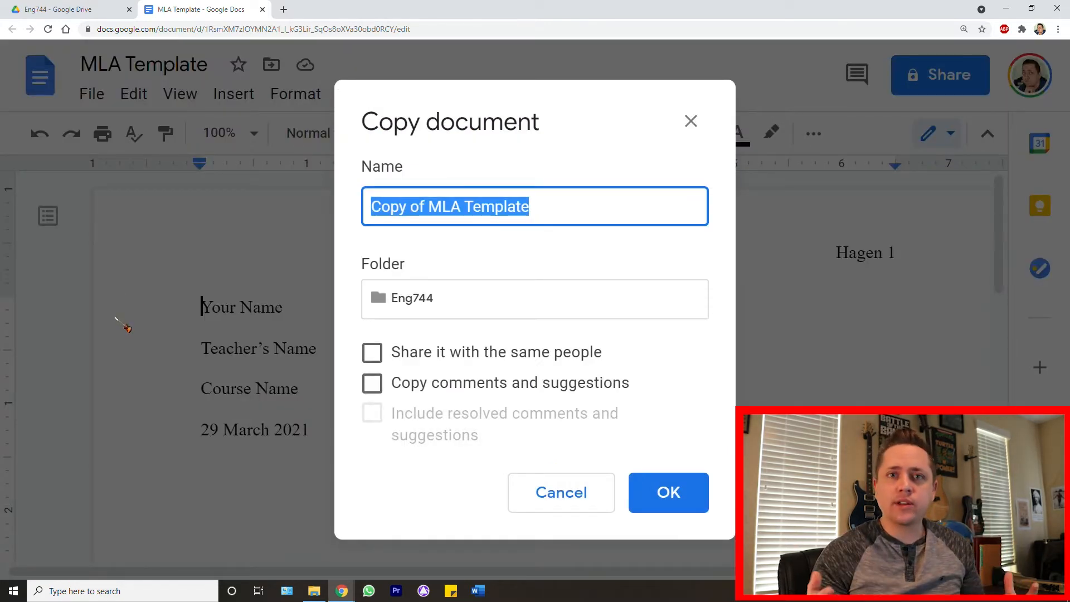
text(Title)
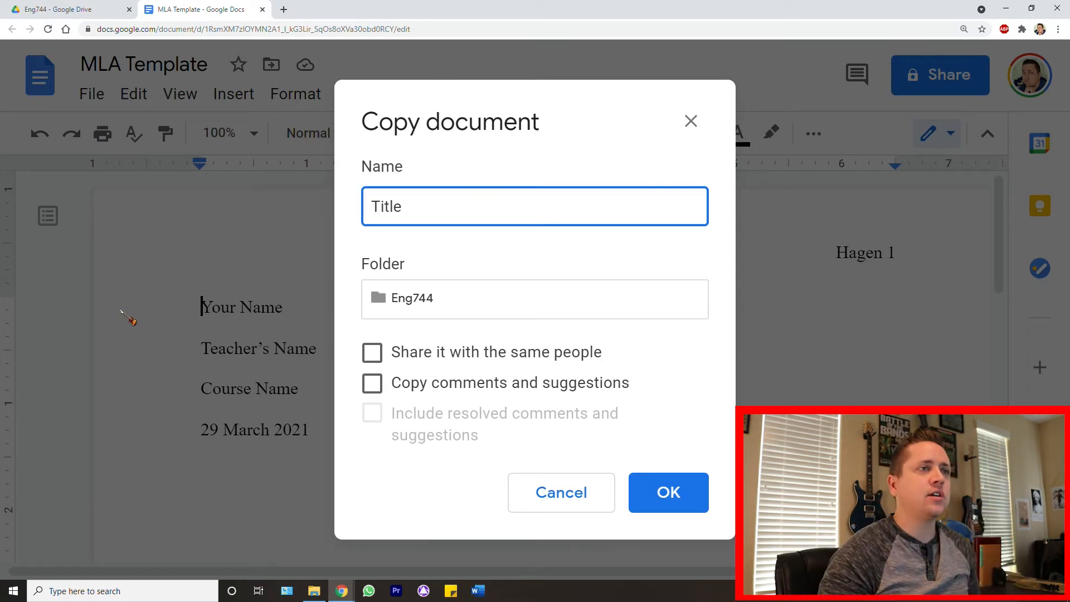
click(664, 493)
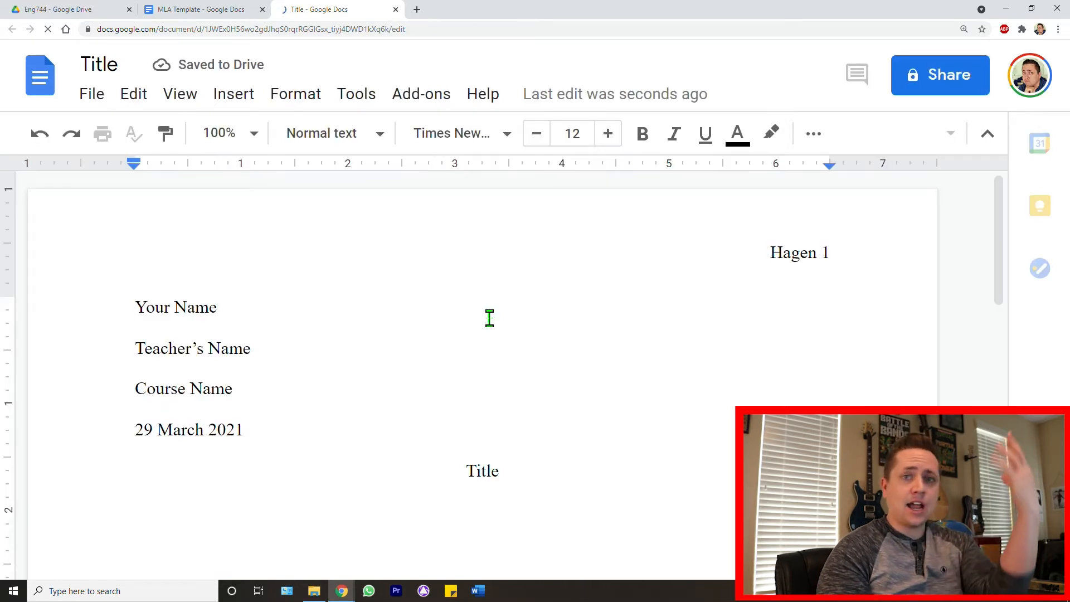
Replace the "Your Name" and "Teacher's Name" heading lines with the student's full name and the professor's title and name.
drag(243, 314, 165, 306)
text(Casde Hagen)
drag(327, 334, 204, 346)
click(252, 347)
drag(326, 347, 197, 354)
text(P)
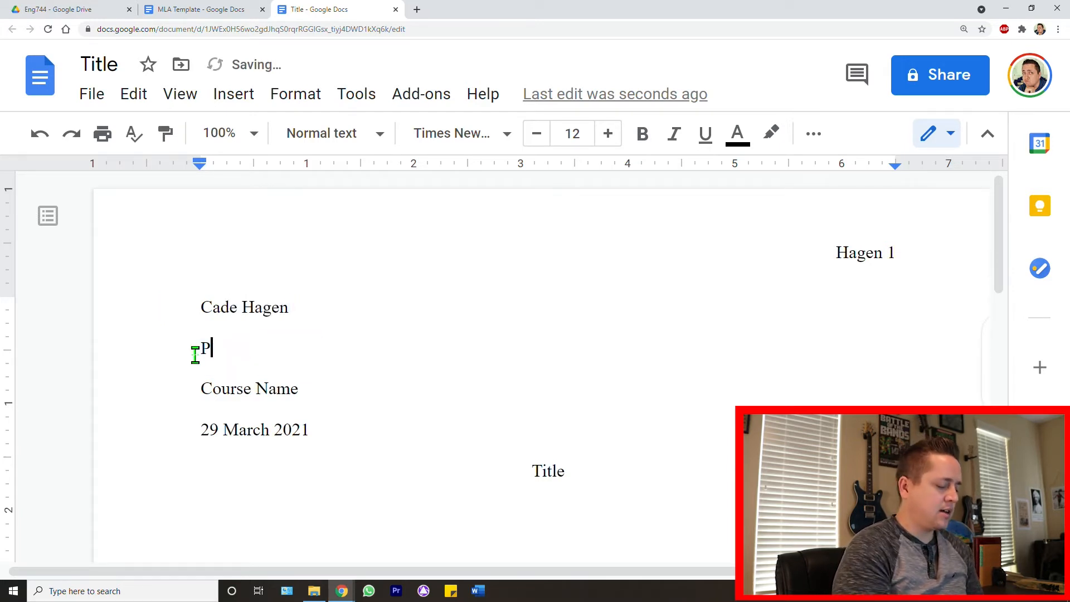
text(rofessor Caede)
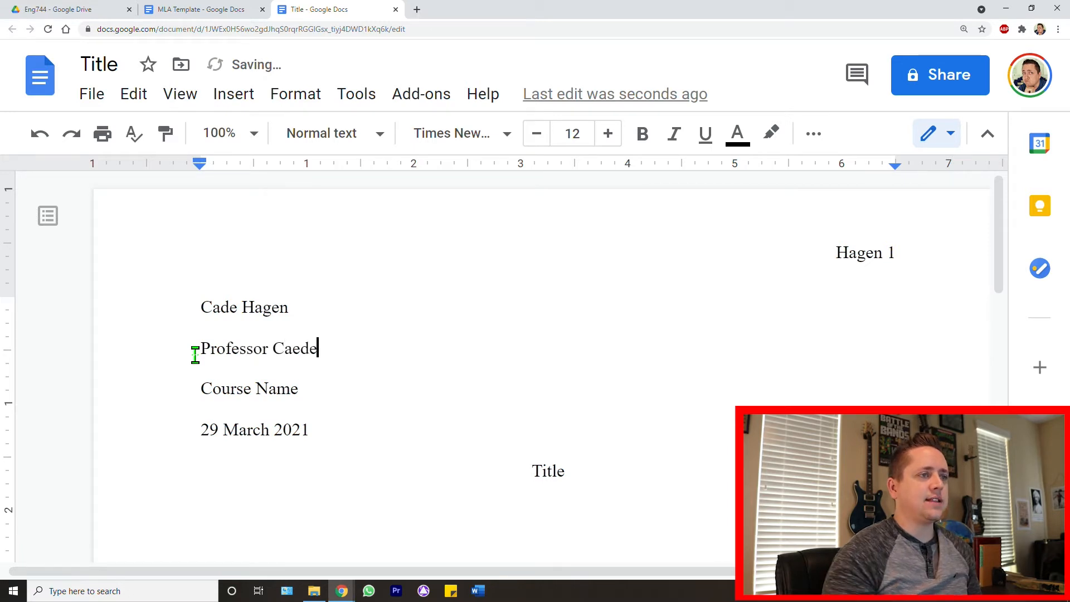
key(BackSpace)
key(BackSpace)
key(BackSpace)
text(de)
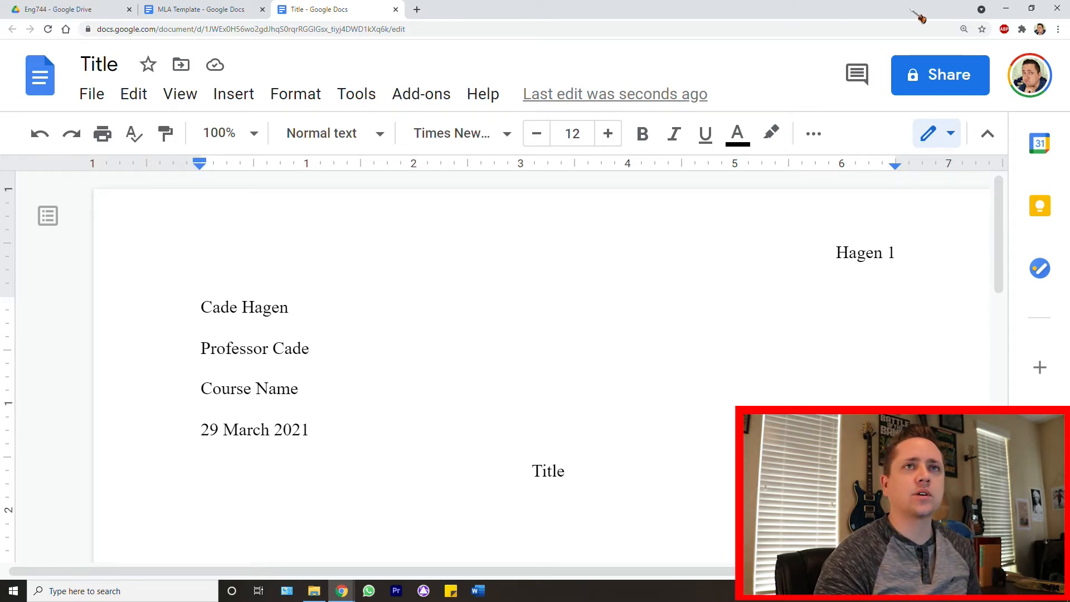
Close the browser, switch to Microsoft Word, and create a blank document in a maximized window.
click(1058, 8)
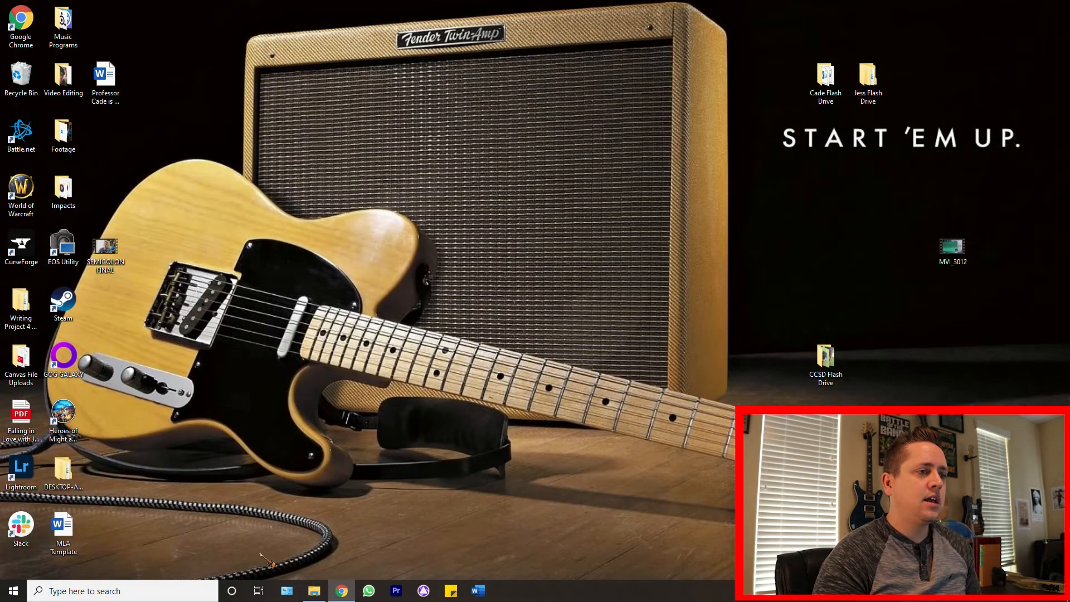
click(478, 590)
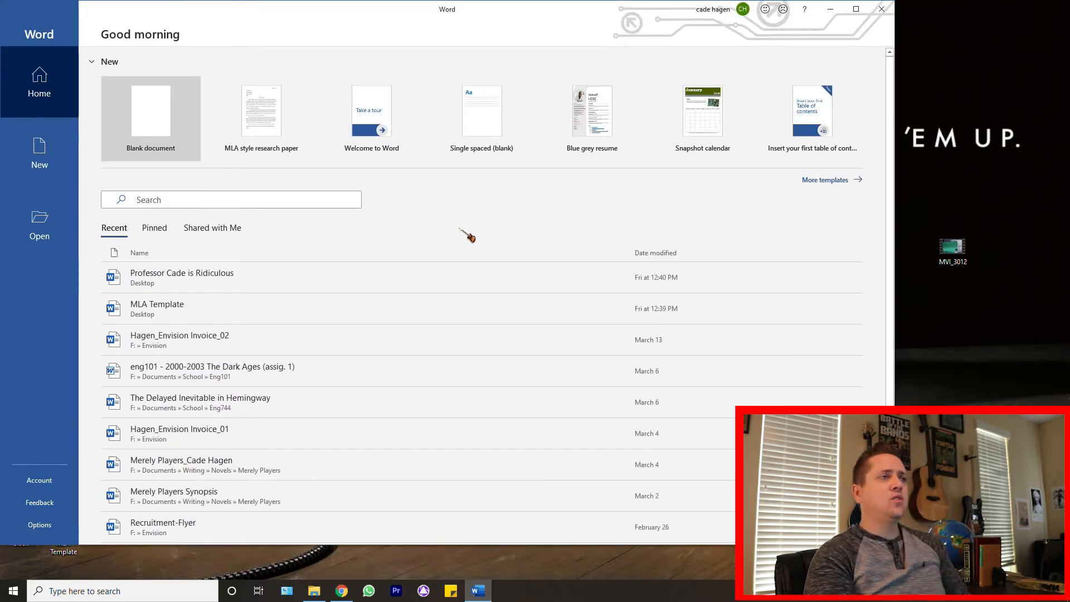
click(167, 132)
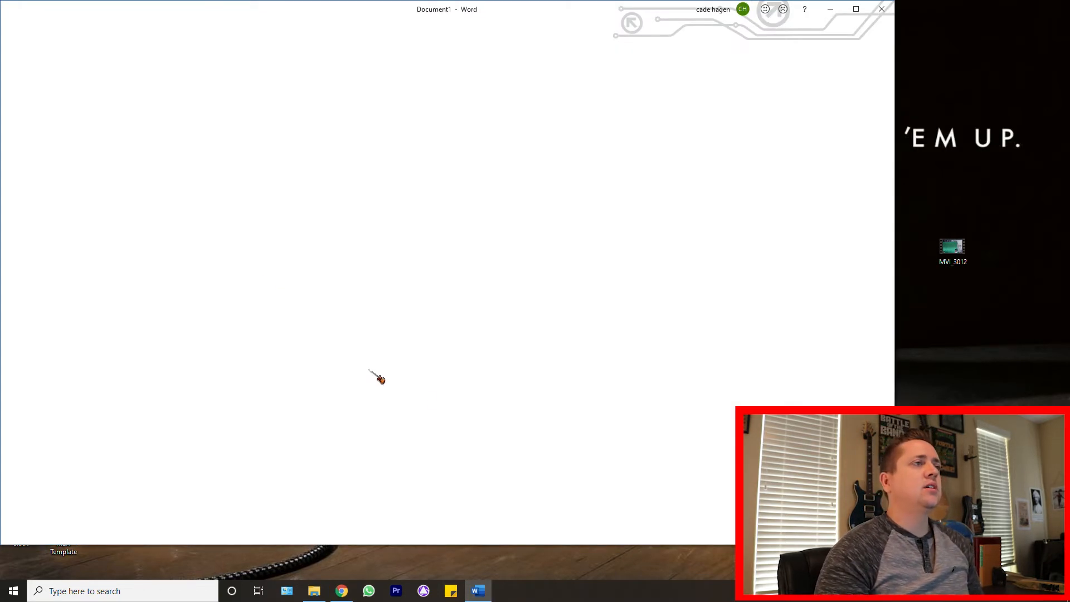
click(856, 8)
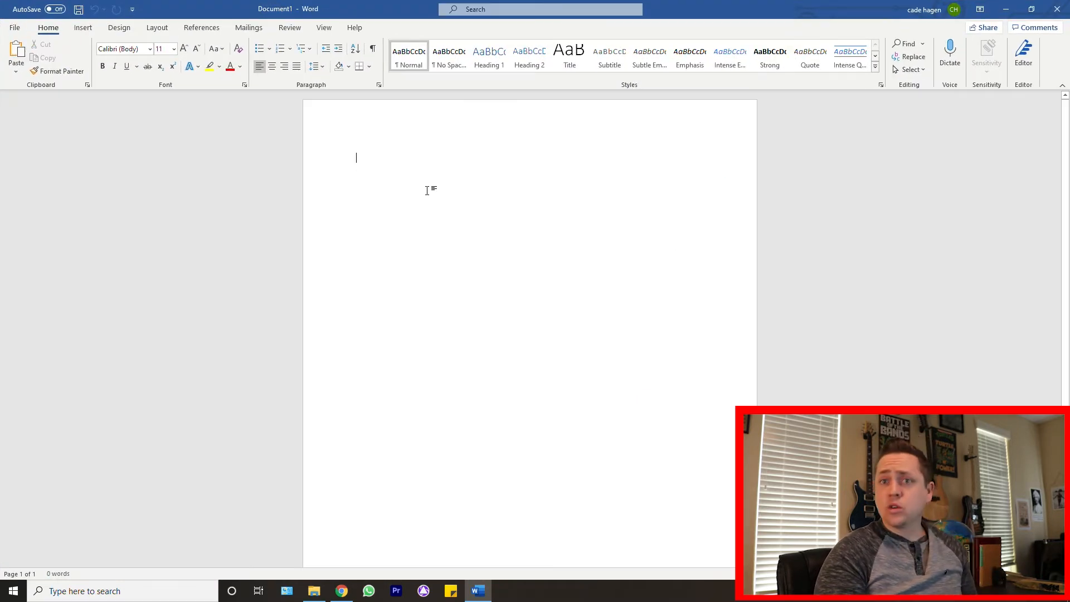
Set the blank document's font to Times New Roman, size 12.
click(149, 49)
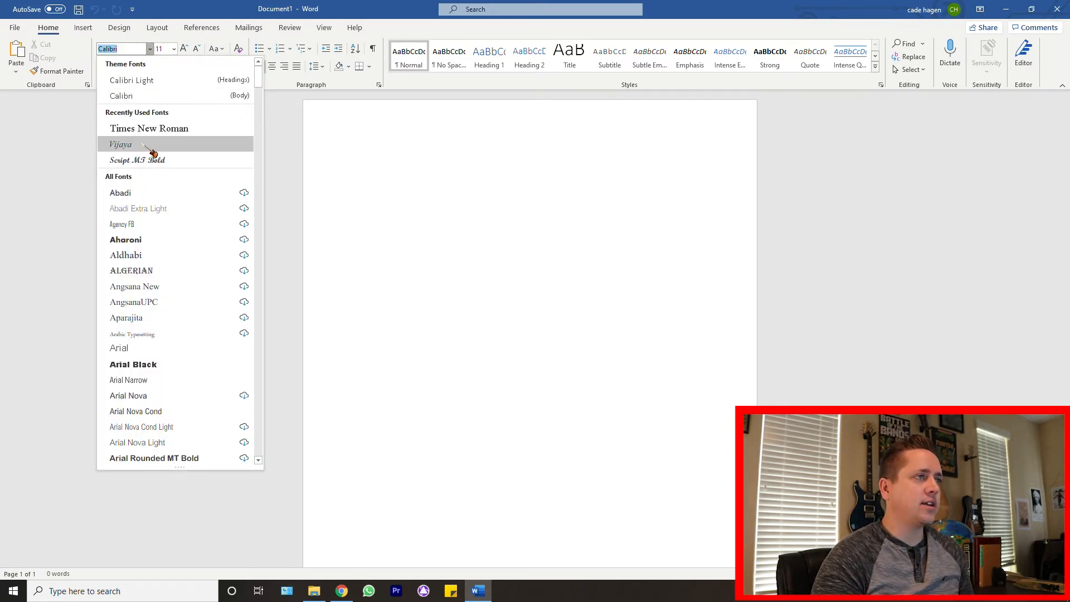
scroll(165, 245, down, 20)
drag(261, 153, 269, 411)
click(184, 244)
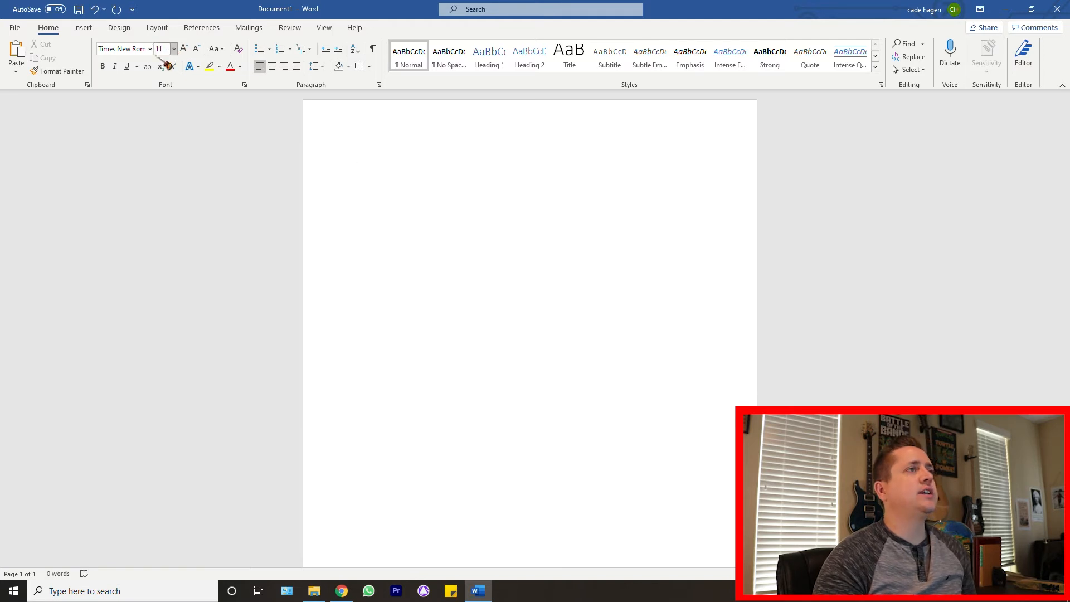
click(184, 48)
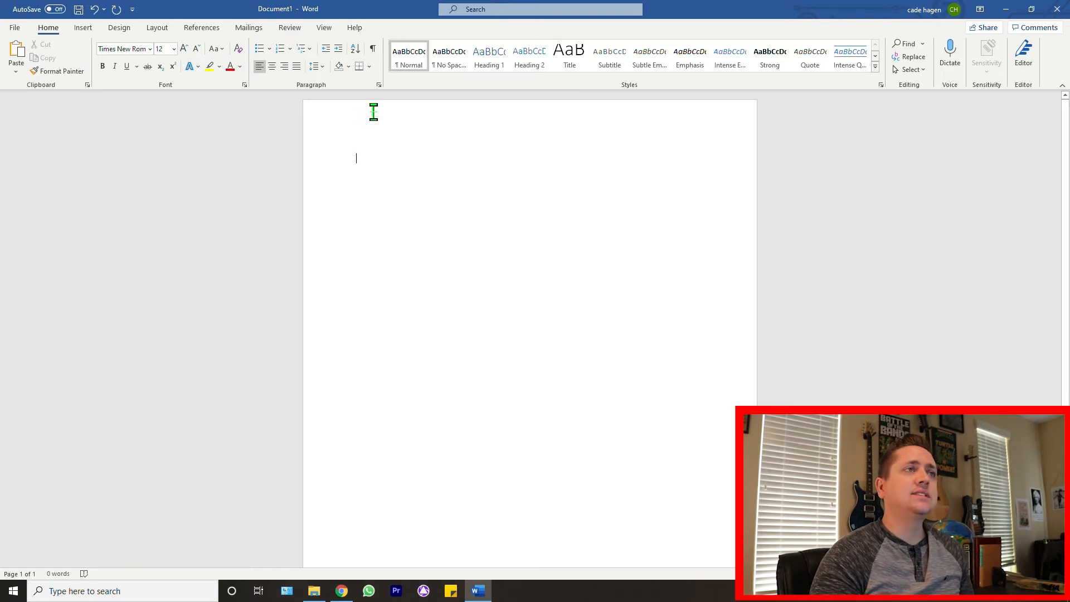
Insert a Plain Number 3 page number at the top of the page and enter the student's last name before it.
click(84, 29)
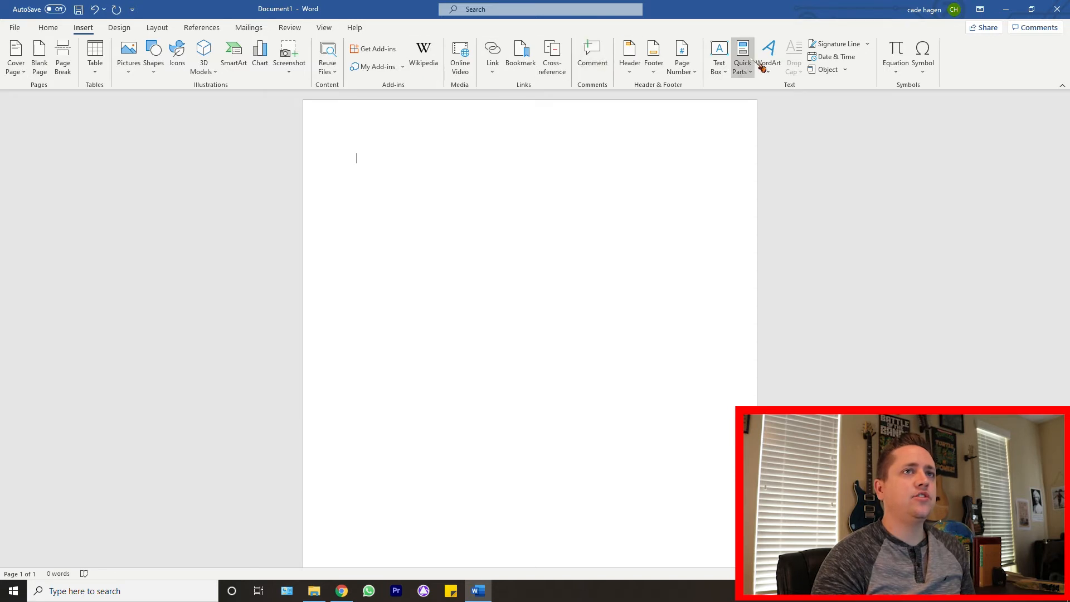
click(696, 69)
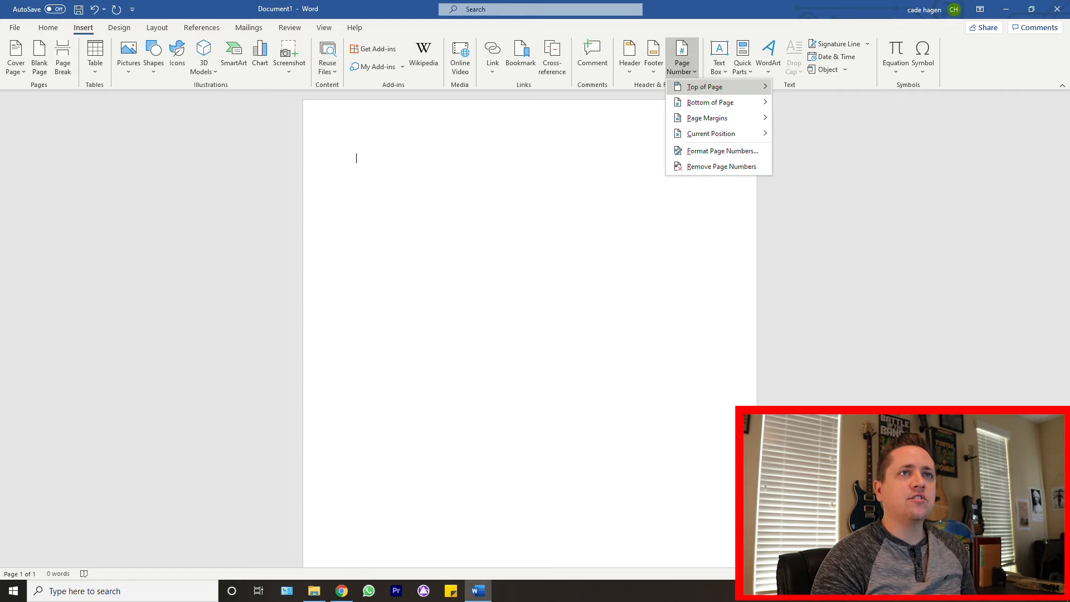
mouse_move(704, 88)
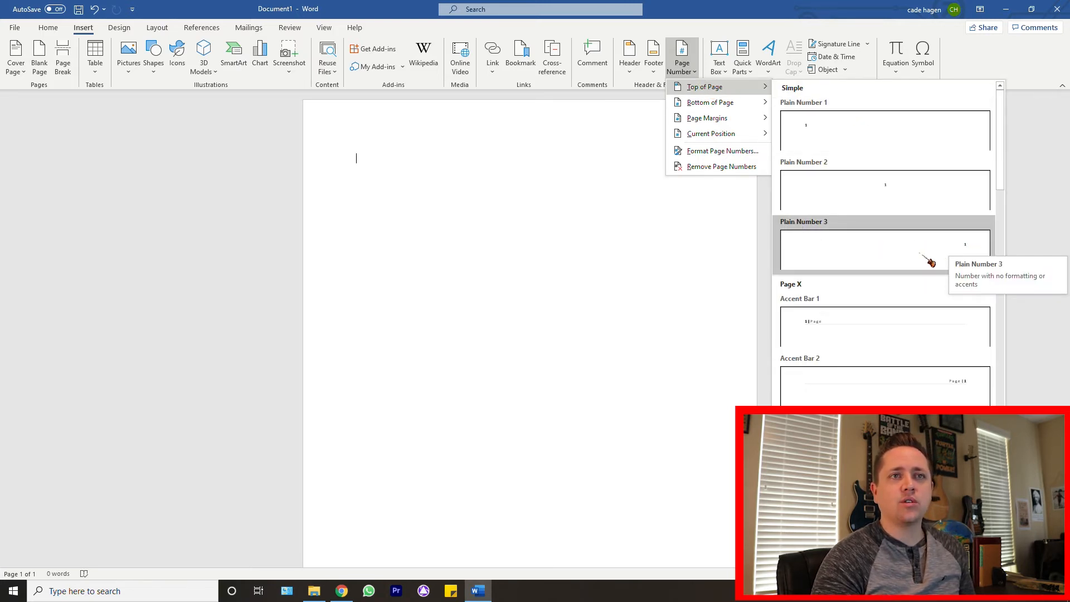
click(927, 257)
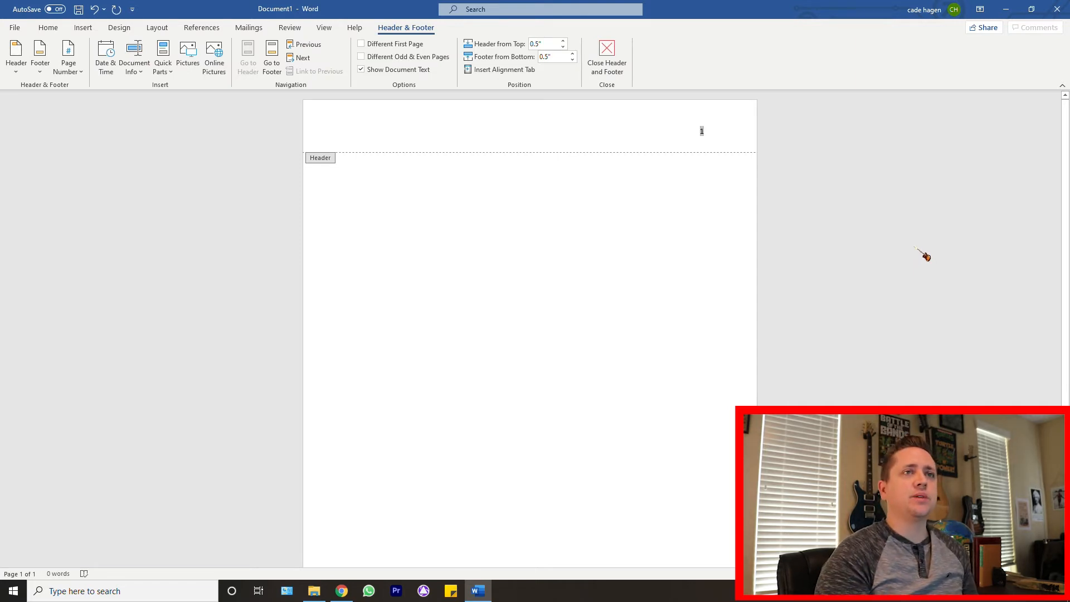
text(Hagen)
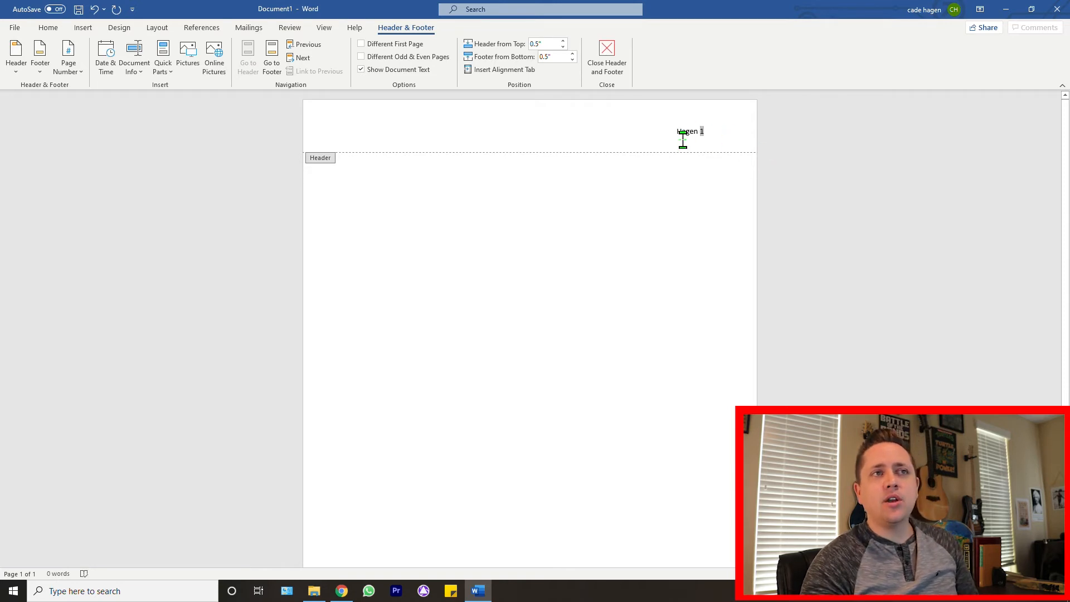
click(725, 138)
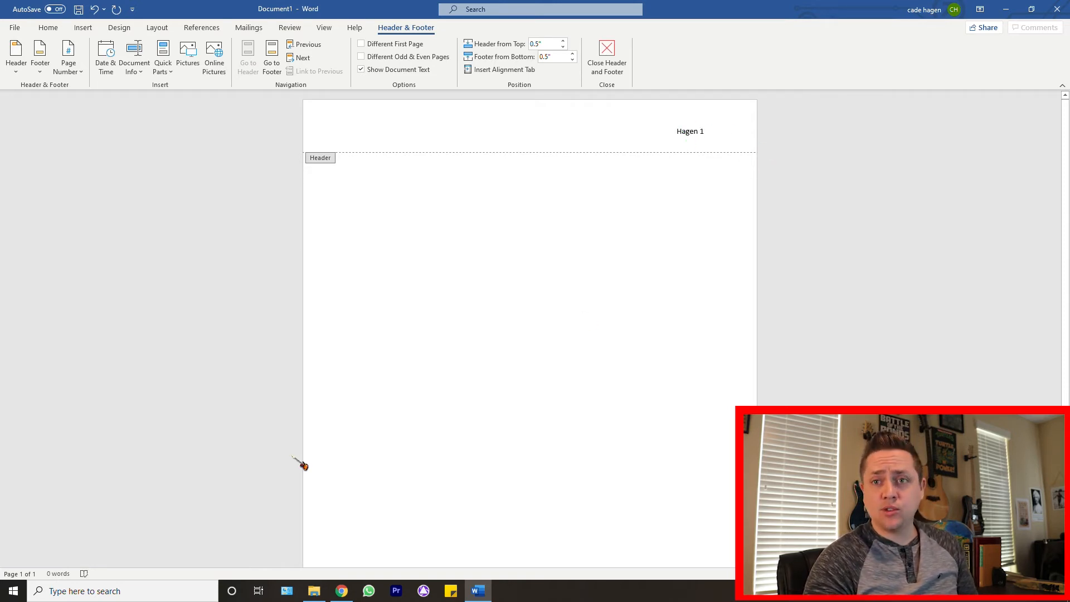
Format all the header text as Times New Roman, size 12, and return to the document body.
double_click(686, 132)
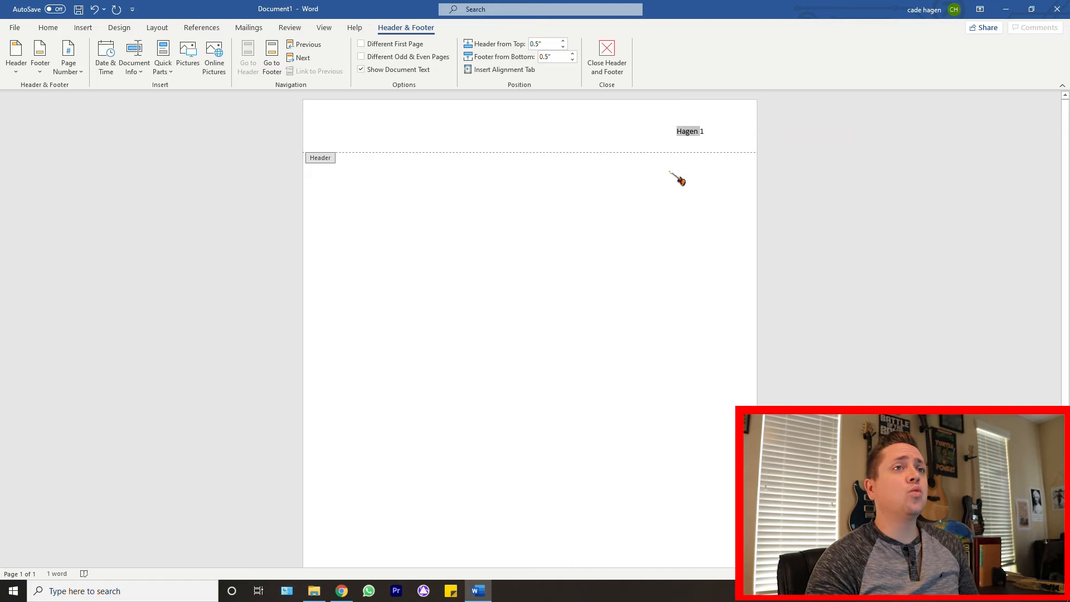
click(690, 132)
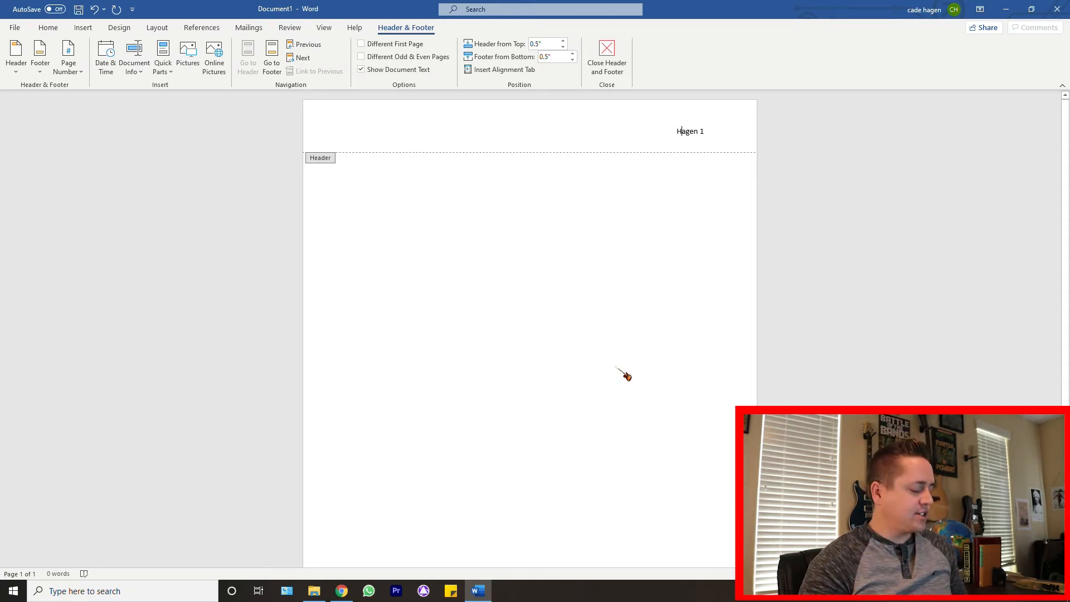
key(ctrl+a)
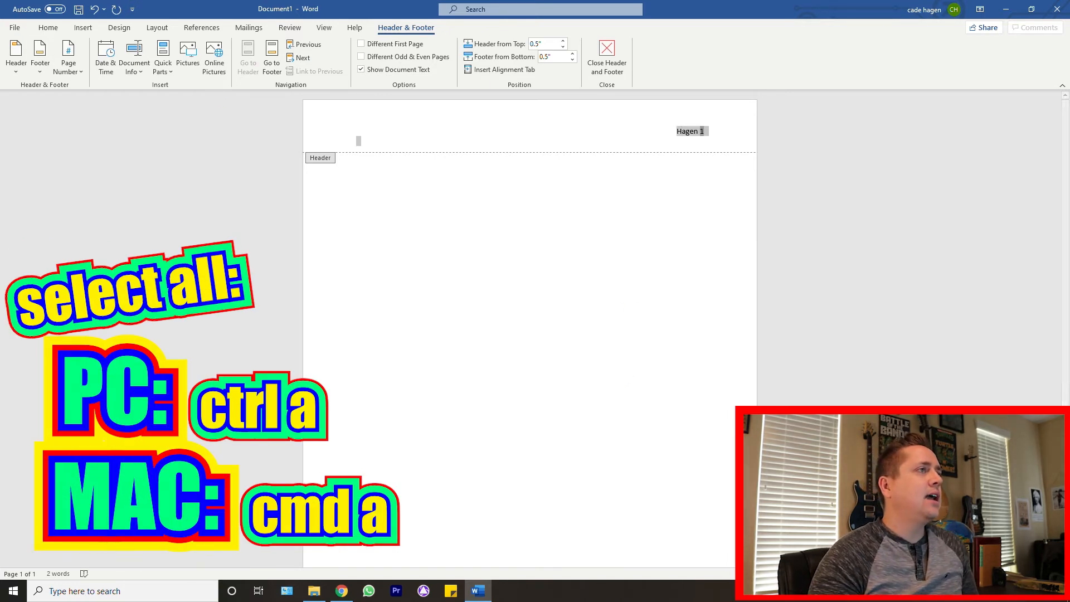
click(49, 29)
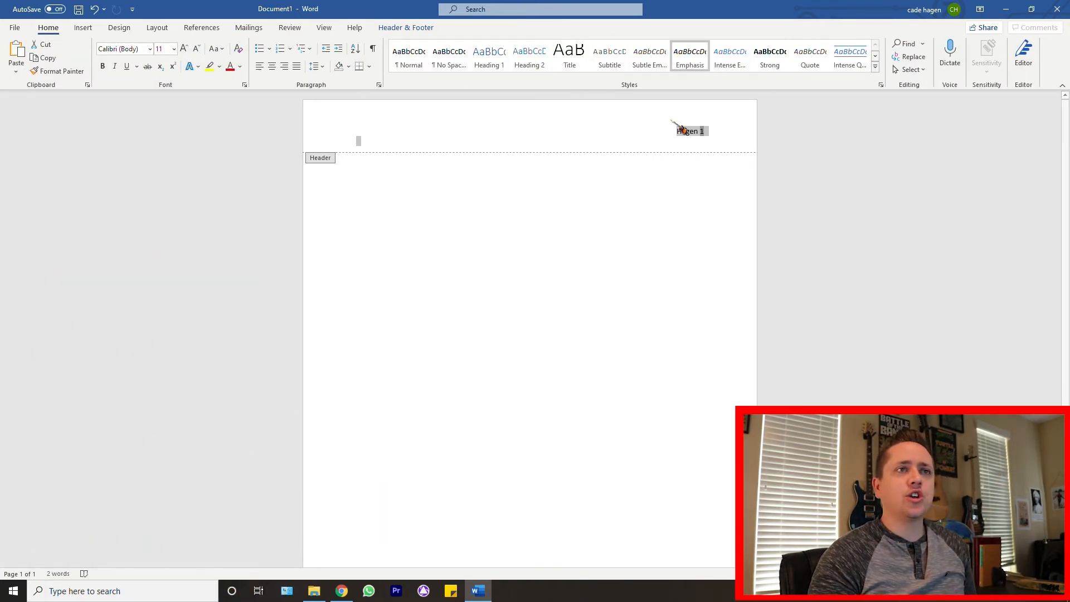
click(150, 49)
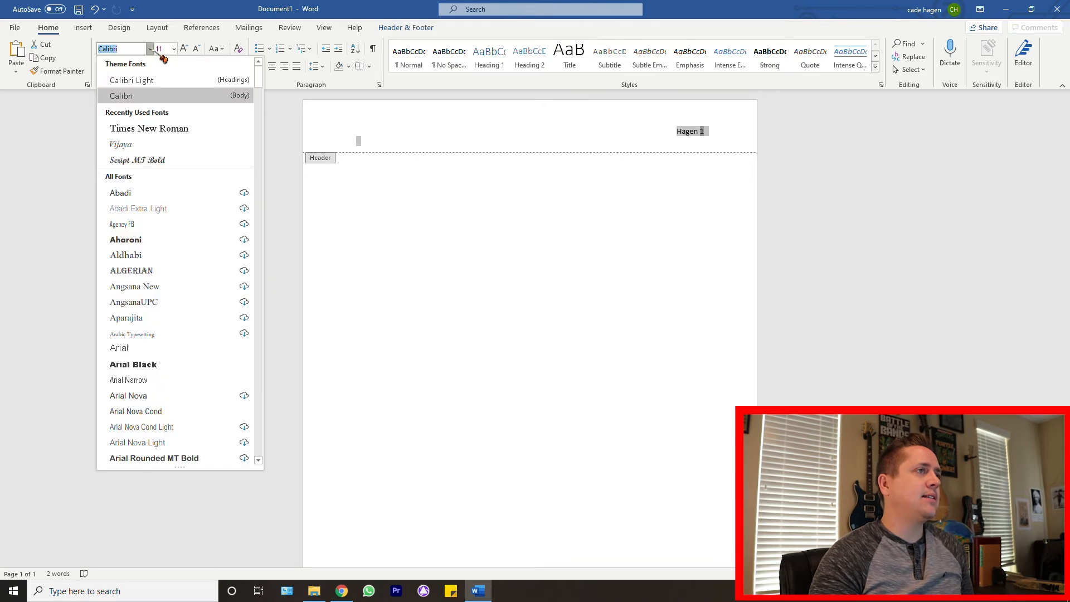
click(147, 130)
click(184, 49)
double_click(504, 232)
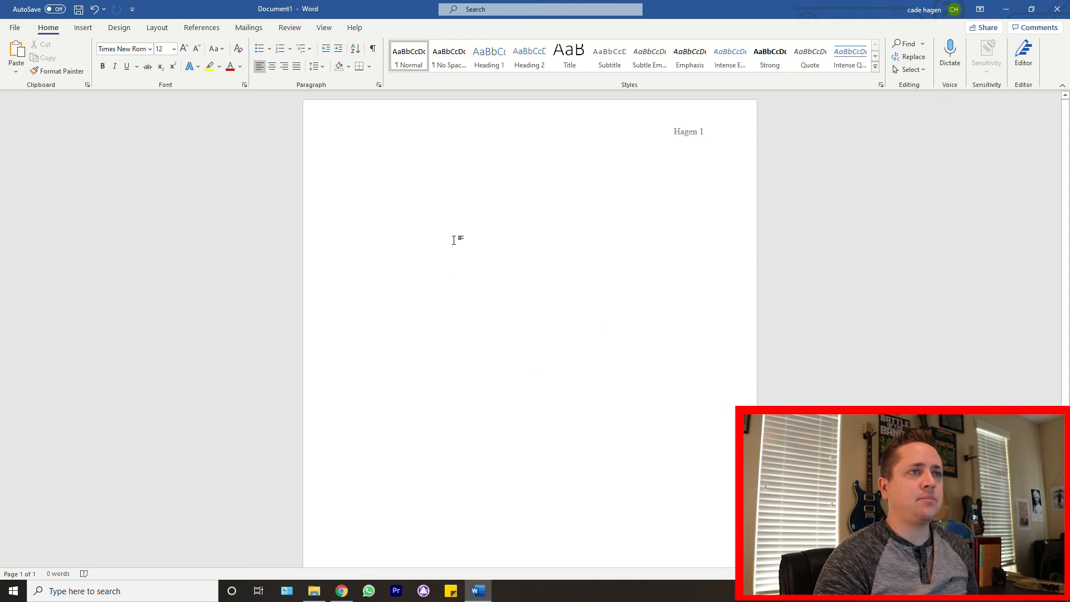
Set the body paragraph format to double line spacing with no added space between paragraphs of the same style.
right_click(477, 212)
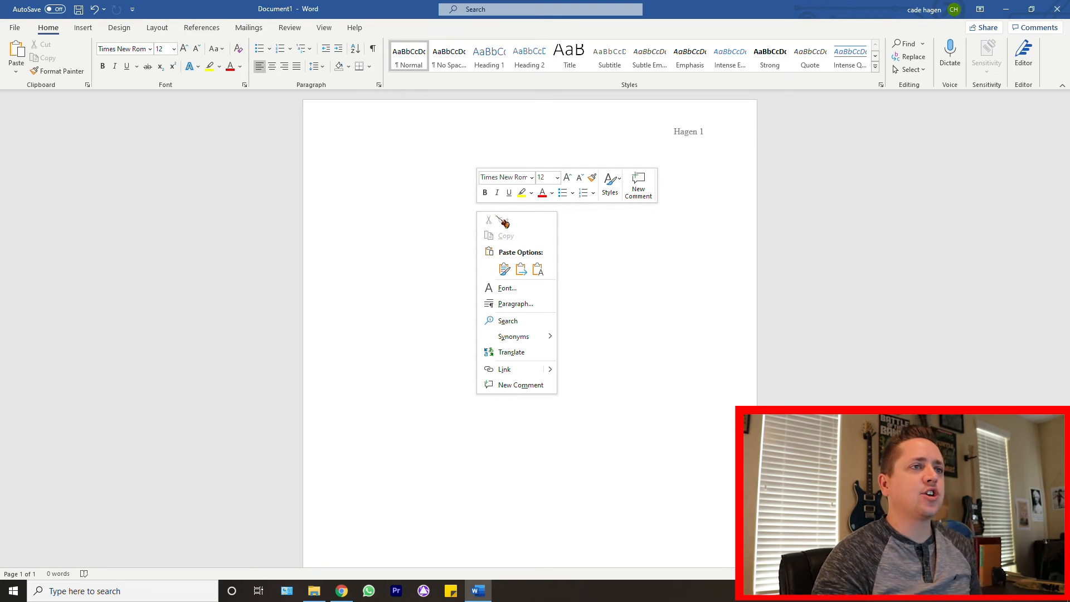
click(537, 308)
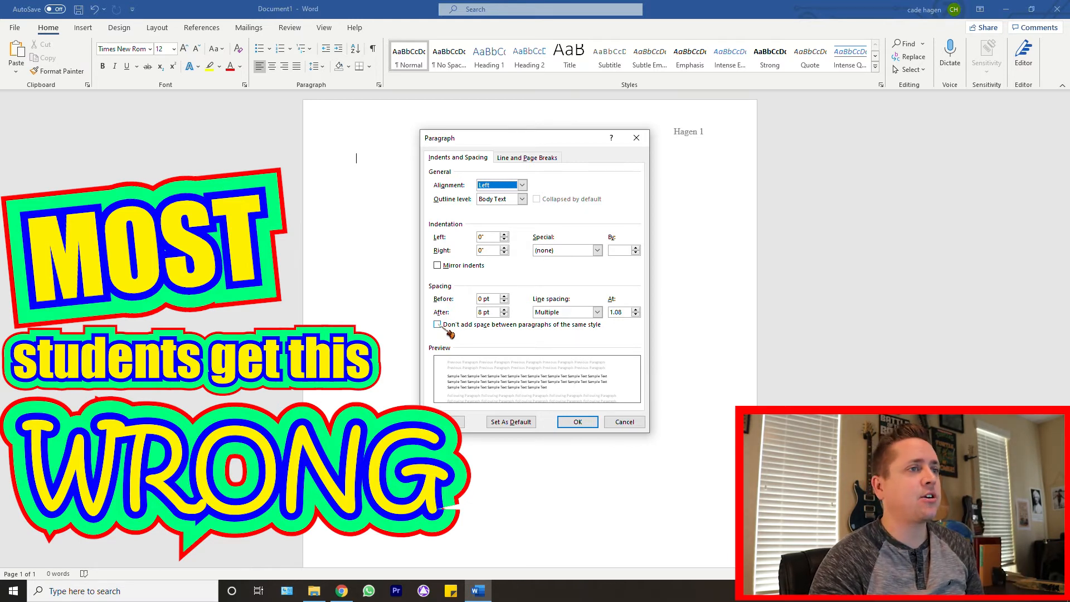
click(444, 328)
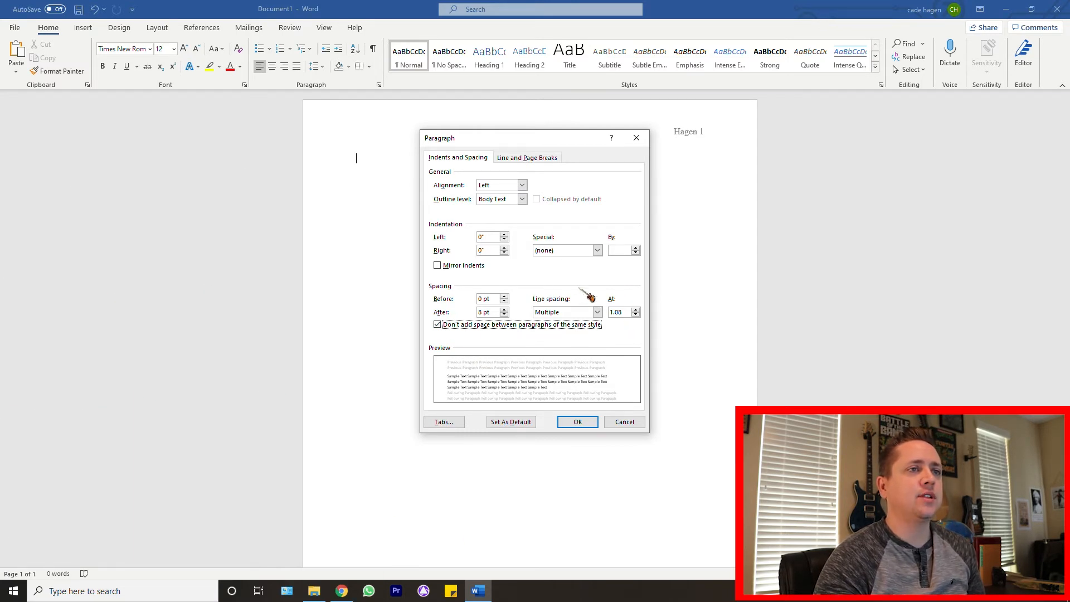
click(598, 313)
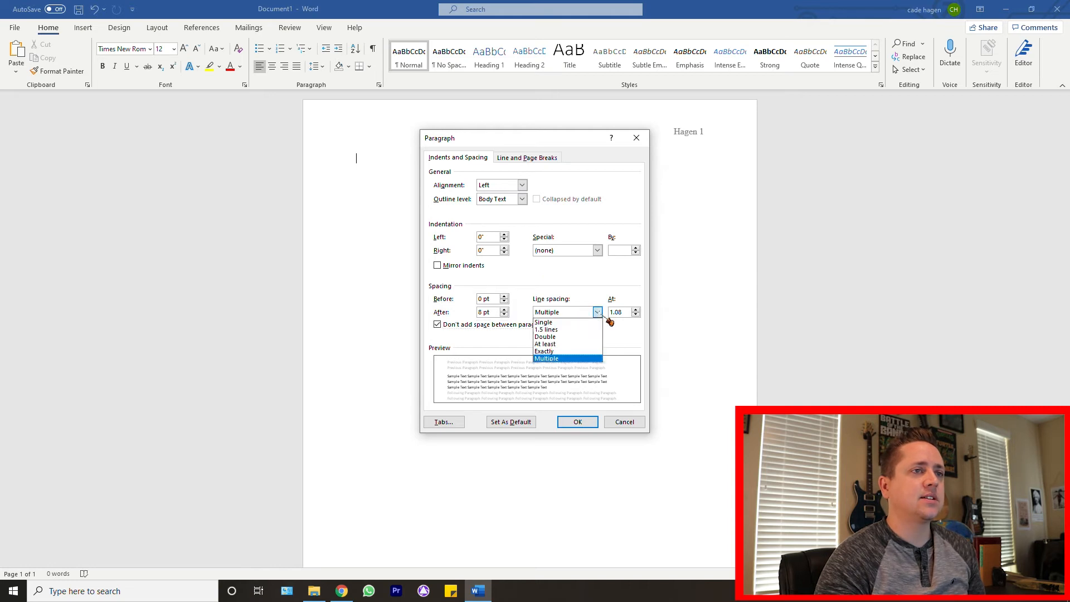
click(567, 337)
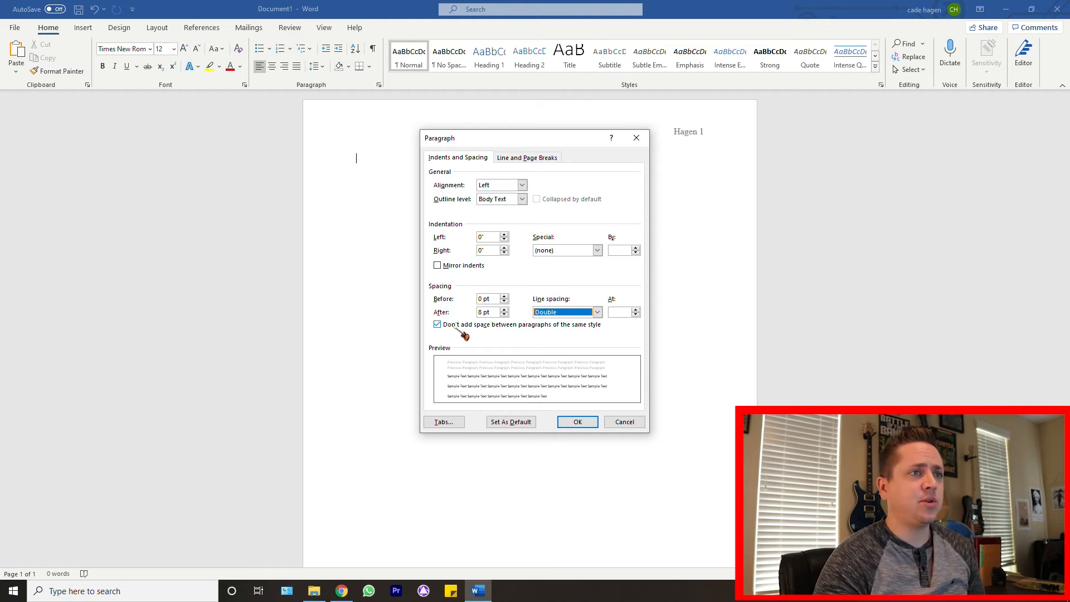
click(578, 422)
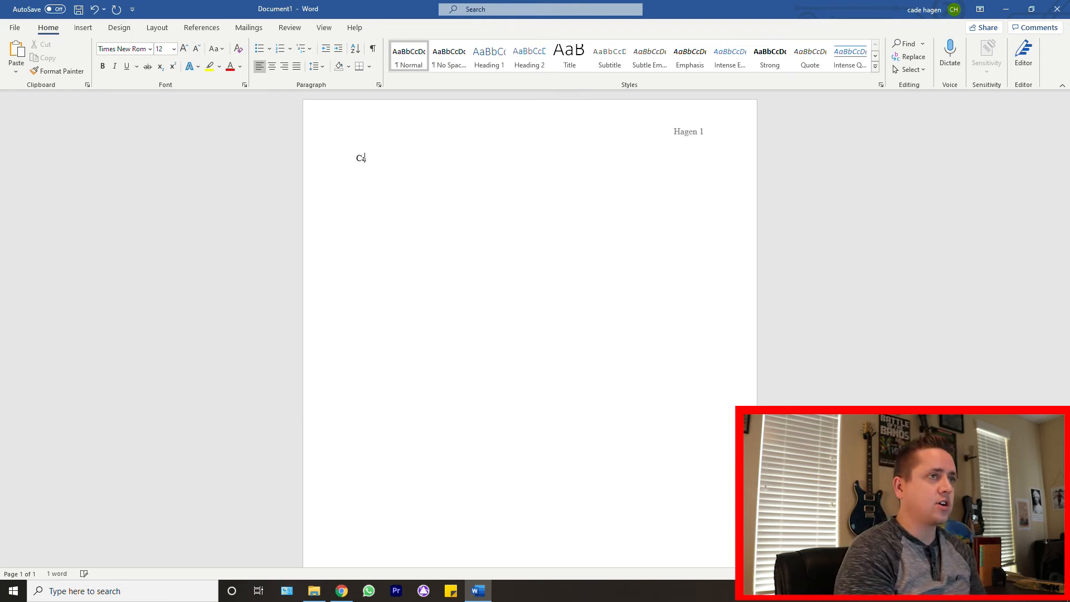
text(Hagen)
key(Return)
key(BackSpace)
key(BackSpace)
key(BackSpace)
key(BackSpace)
key(BackSpace)
key(BackSpace)
key(BackSpace)
key(BackSpace)
key(BackSpace)
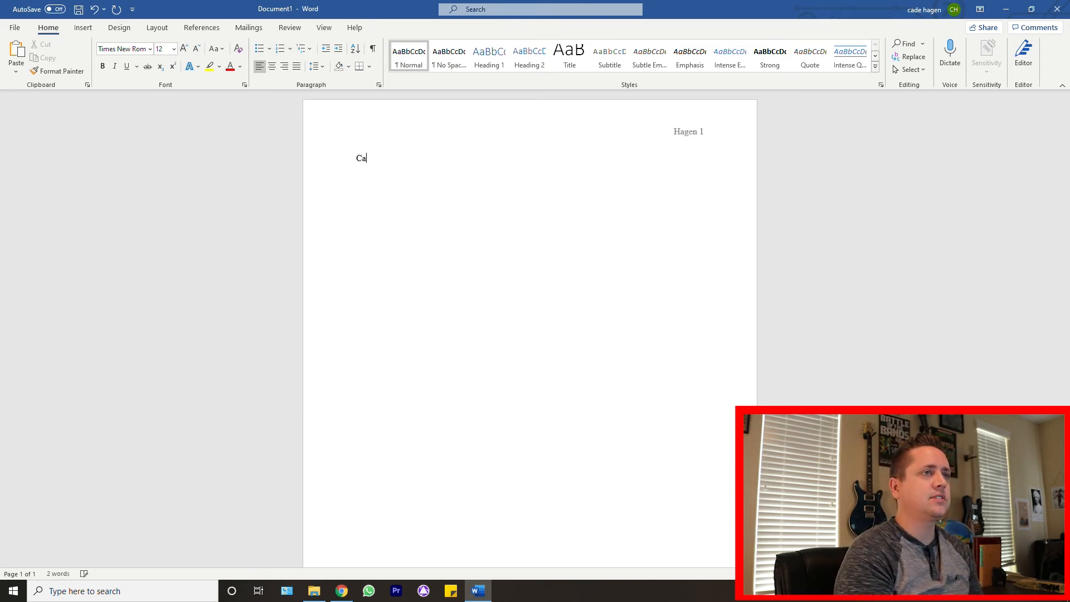
Enter the MLA heading on four lines: "Your Name", "Teacher Name", "Course Name" and "03 March 2021".
text(Your Name)
key(Return)
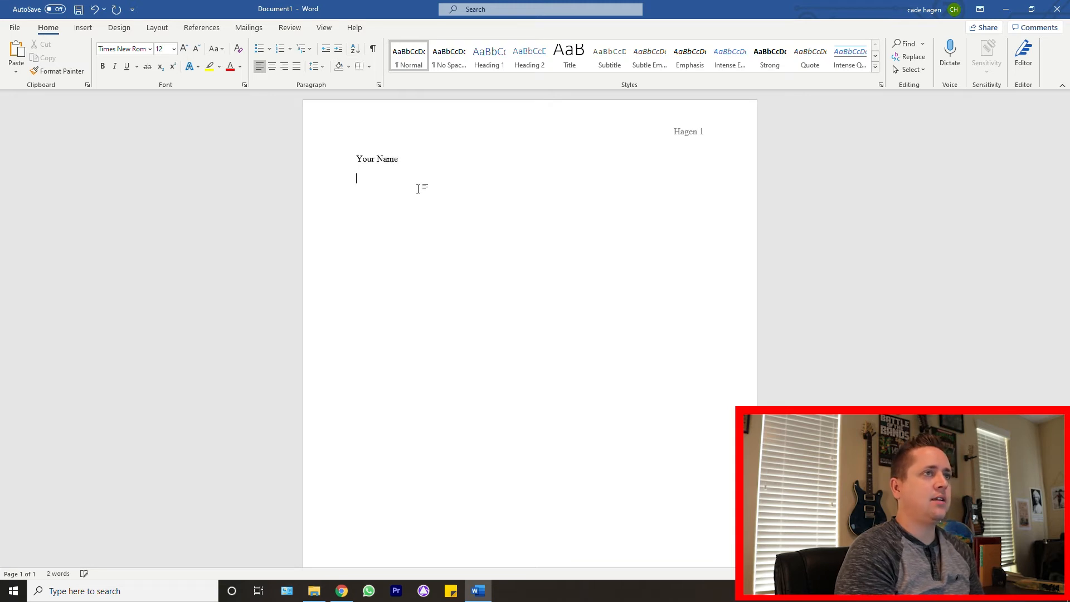
text(Teacher Name)
key(Return)
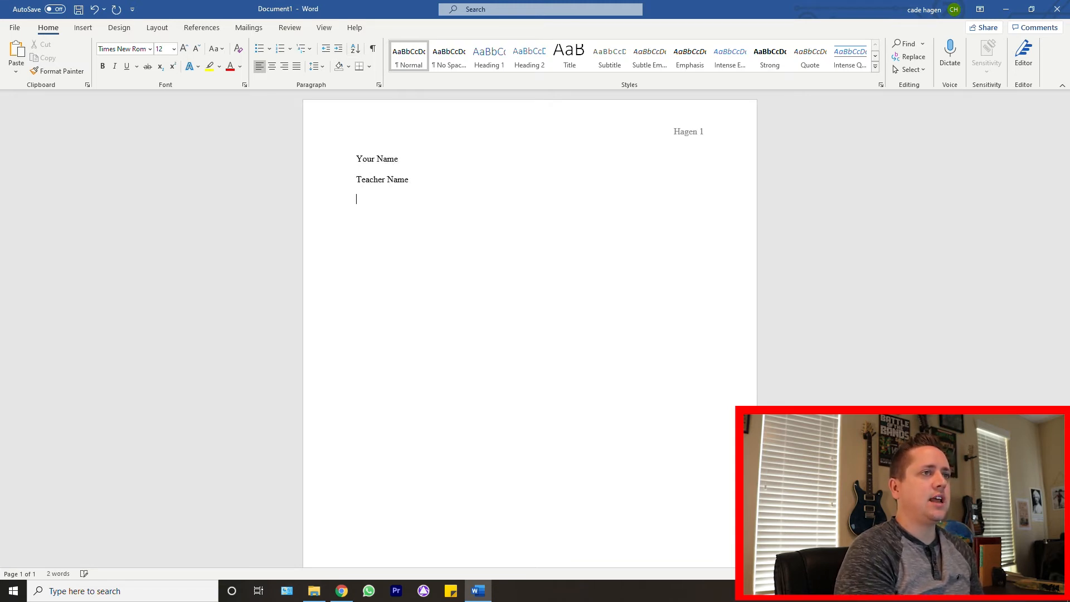
text(Course Name )
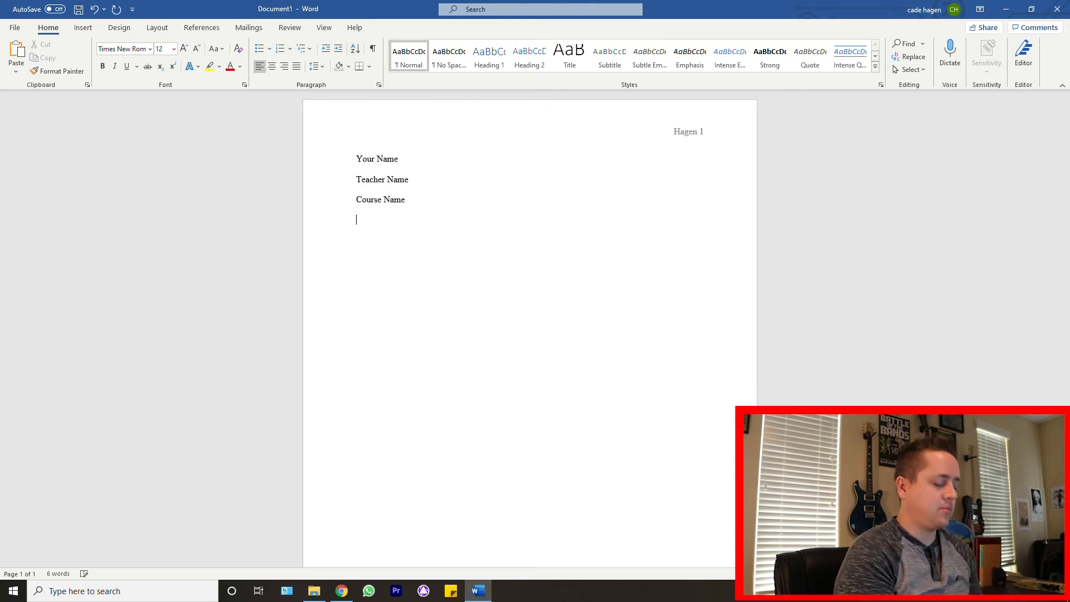
text(Date)
key(BackSpace)
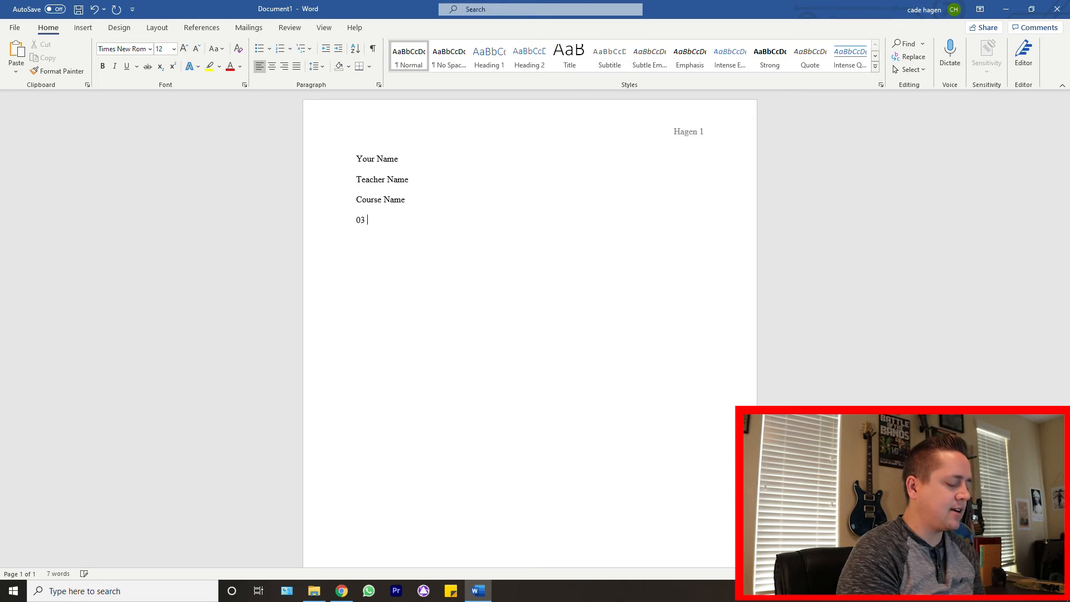
text(03 March 202)
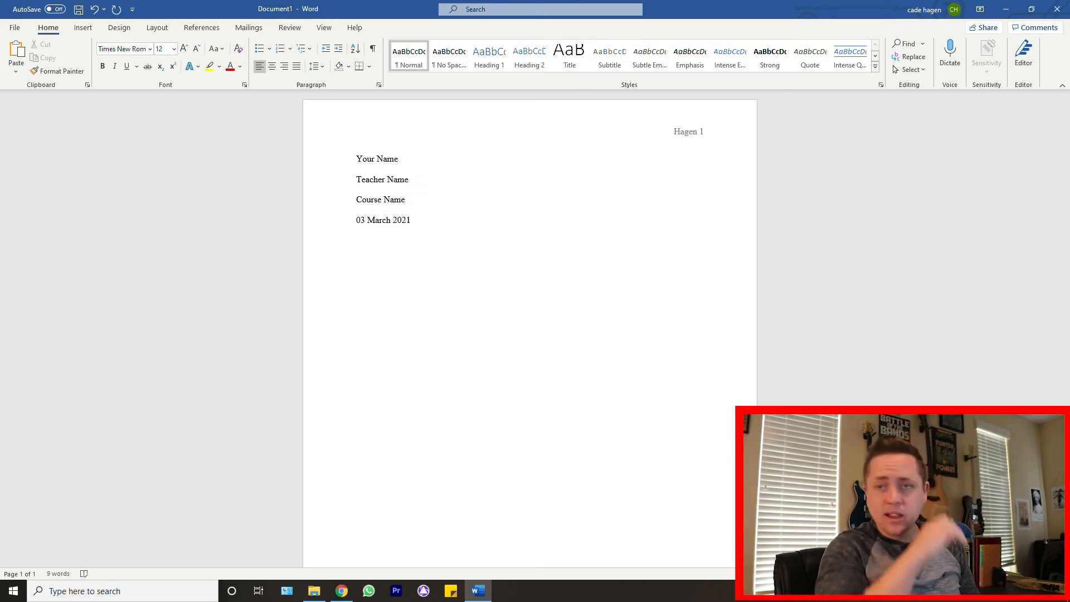
text(1)
key(Return)
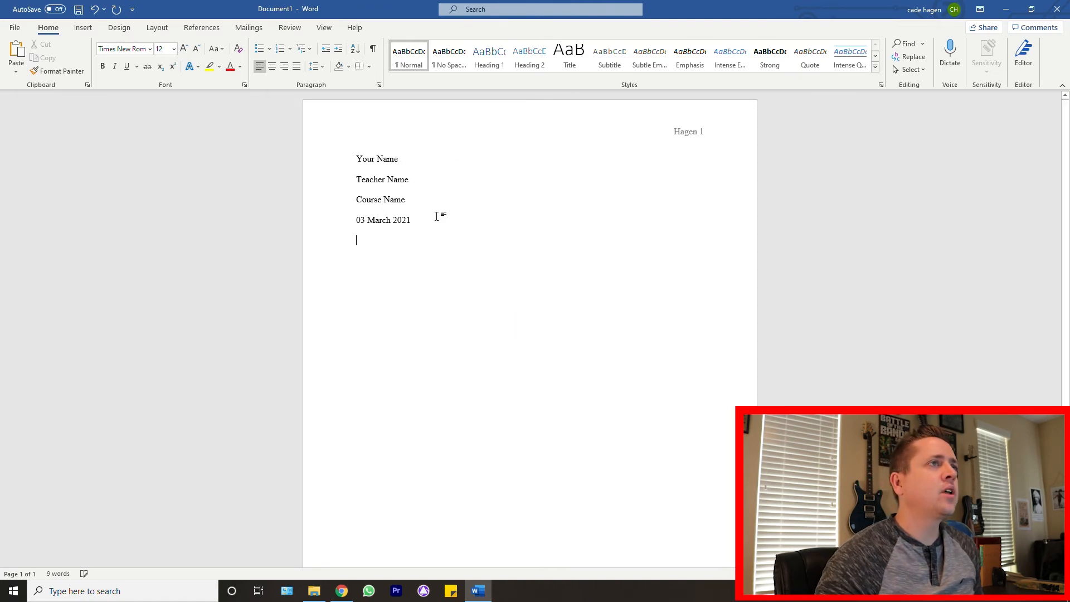
Add a centered "Title" line below the date and a left-aligned, indented paragraph reading "This is where you begin your essay.".
click(272, 66)
text(Title)
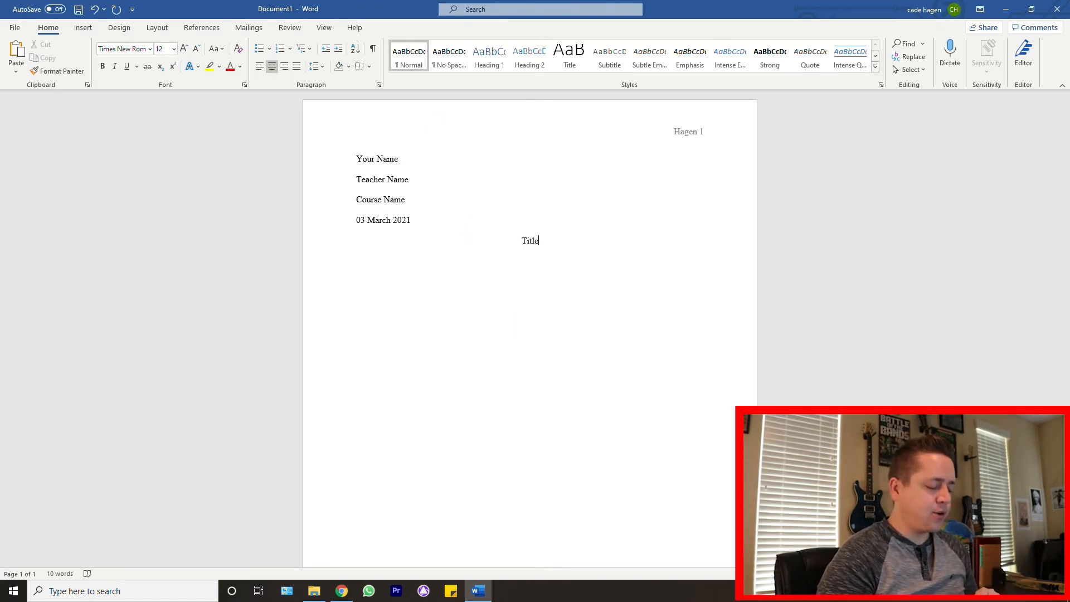
click(263, 69)
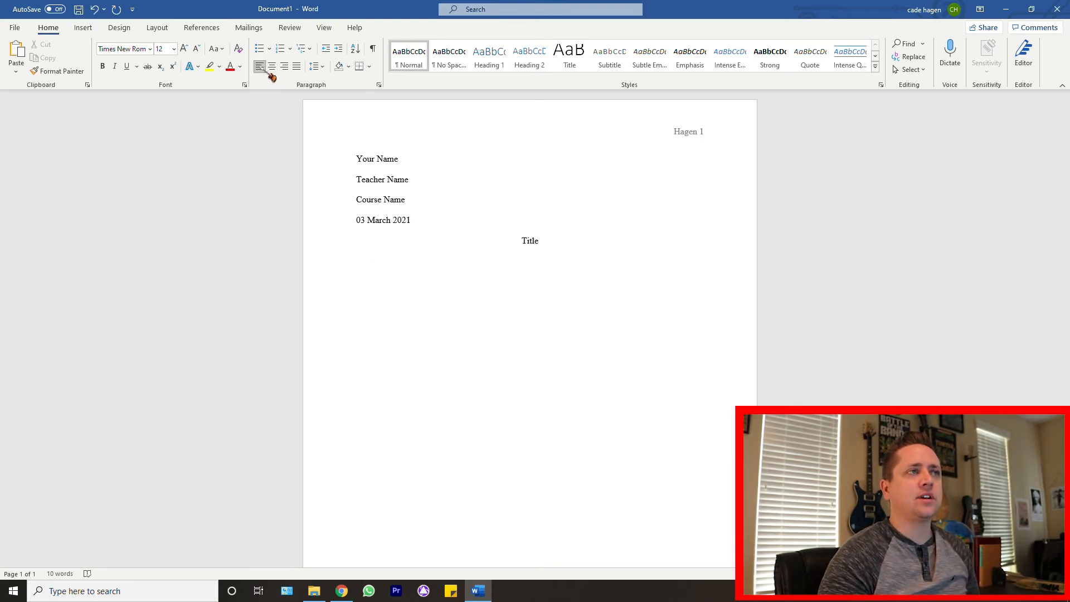
key(Tab)
text(T)
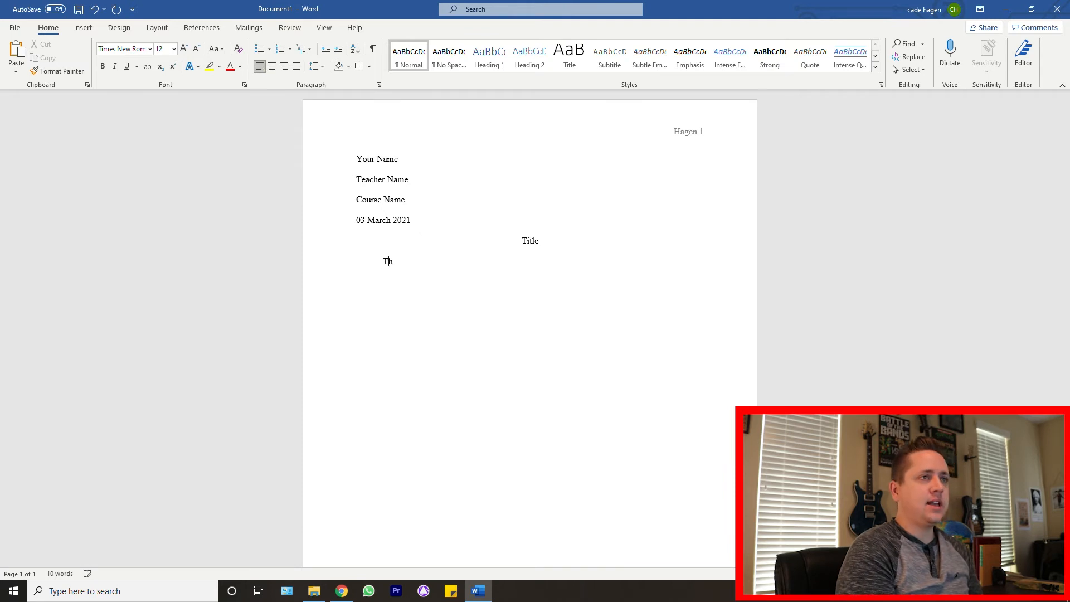
text(his is where you begin your essay.)
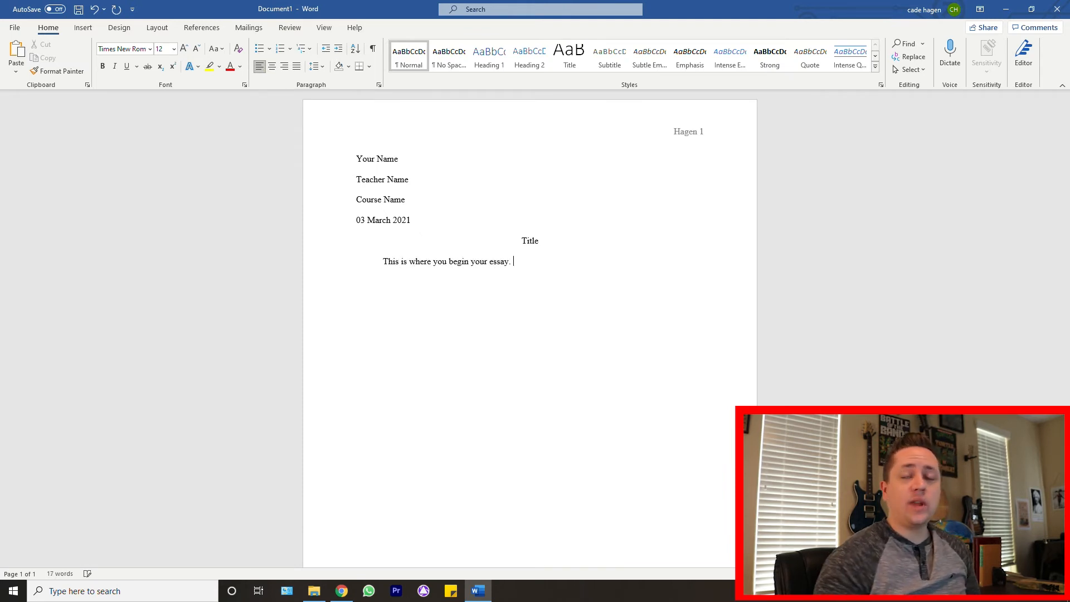
Copy the essay sentence and paste it repeatedly after itself to fill out the first body paragraph.
triple_click(375, 258)
key(ctrl+c)
click(540, 265)
key(ctrl+v)
key(ctrl+v)
key(ctrl+v)
key(ctrl+v)
key(ctrl+v)
key(ctrl+v)
key(ctrl+v)
key(ctrl+v)
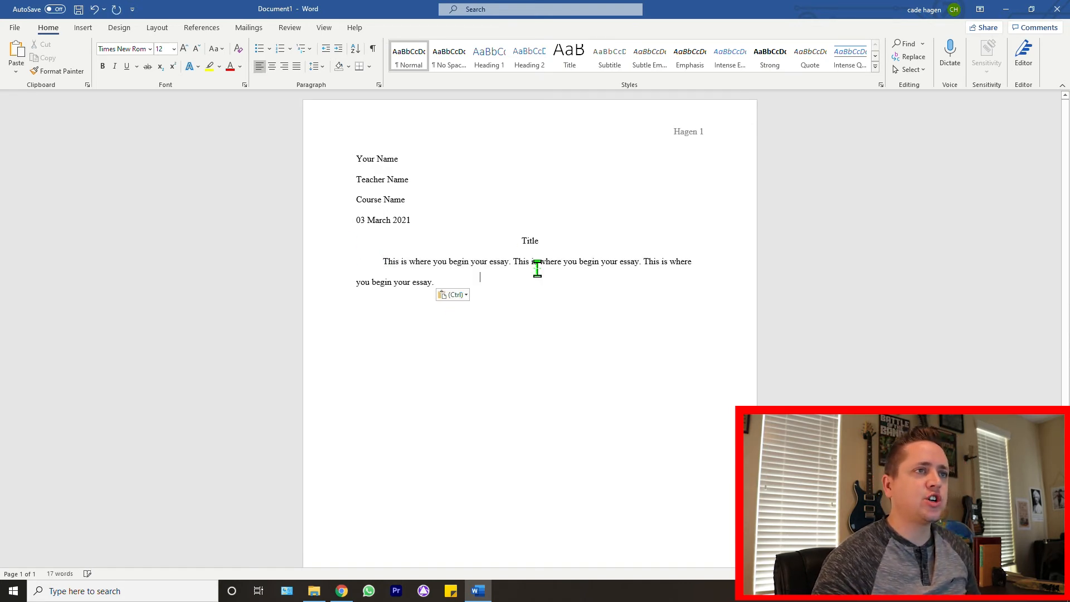
key(ctrl+v)
key(ctrl+v)
key(ctrl+v)
key(ctrl+v)
key(ctrl+v)
key(ctrl+v)
key(ctrl+v)
key(ctrl+v)
key(ctrl+v)
key(ctrl+v)
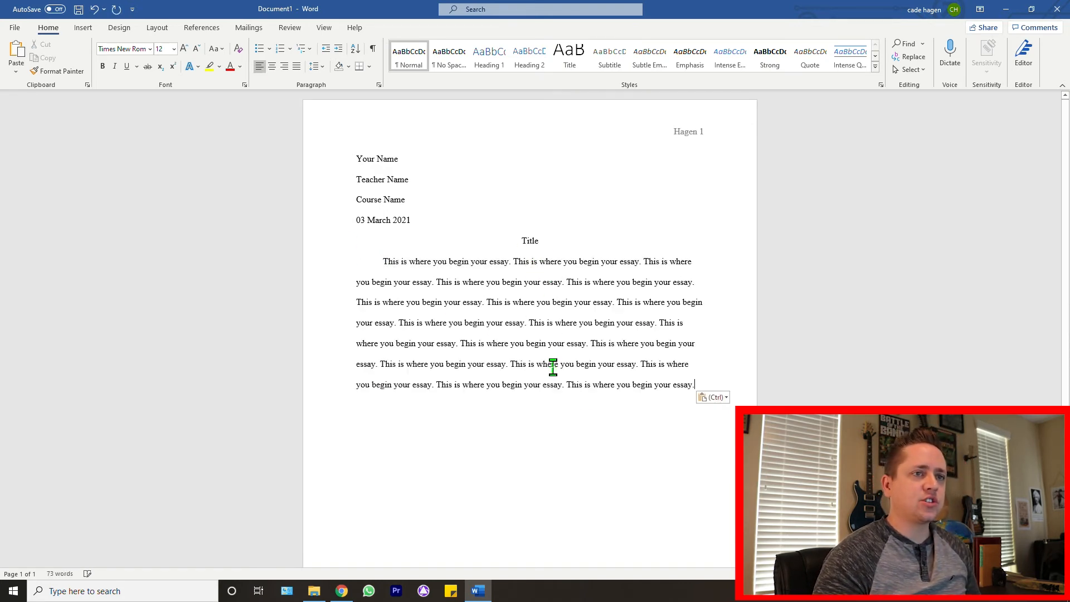
Start a second indented body paragraph and fill it with repeated copies of the essay sentence.
key(Return)
key(Tab)
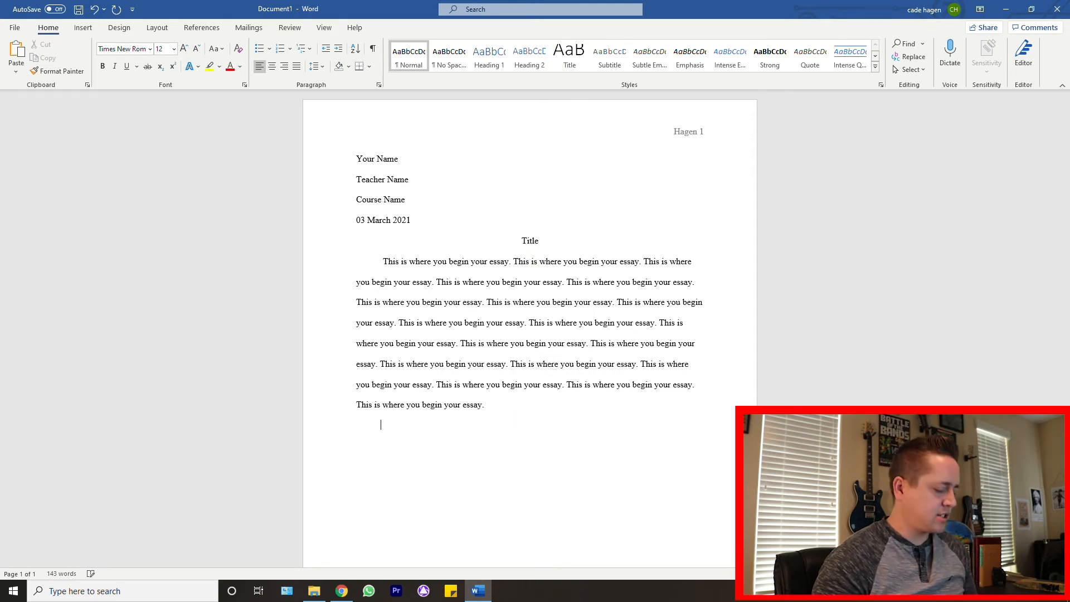
key(ctrl+v)
key(ctrl+v)
key(ctrl+v)
key(ctrl+v)
key(ctrl+v)
key(ctrl+v)
key(ctrl+v)
key(ctrl+v)
key(ctrl+v)
key(ctrl+v)
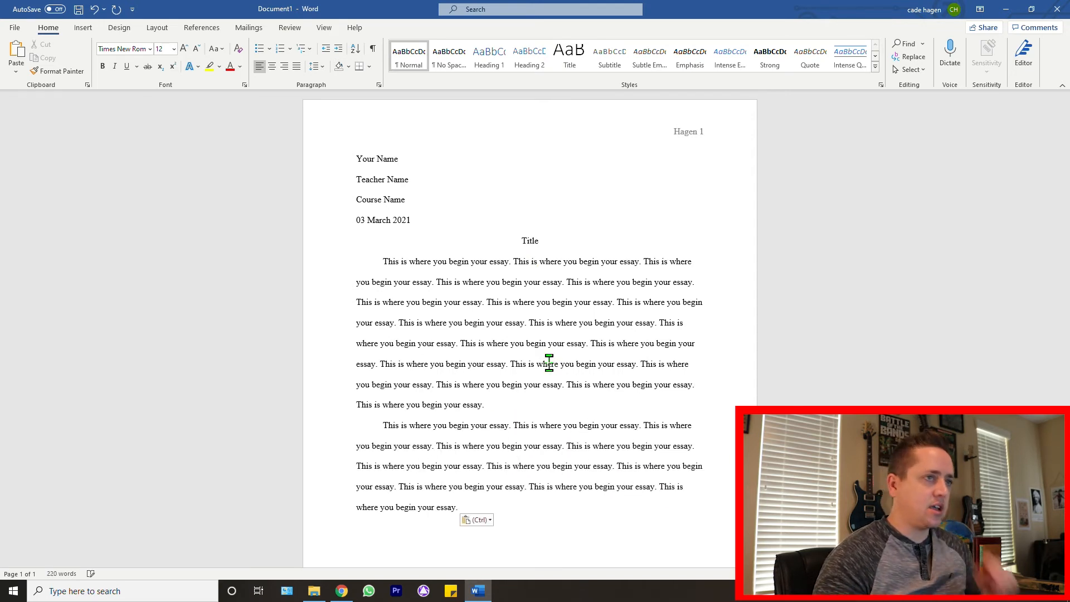
Check the paragraph spacing settings of the entire document and close them without changes.
key(ctrl+a)
right_click(494, 322)
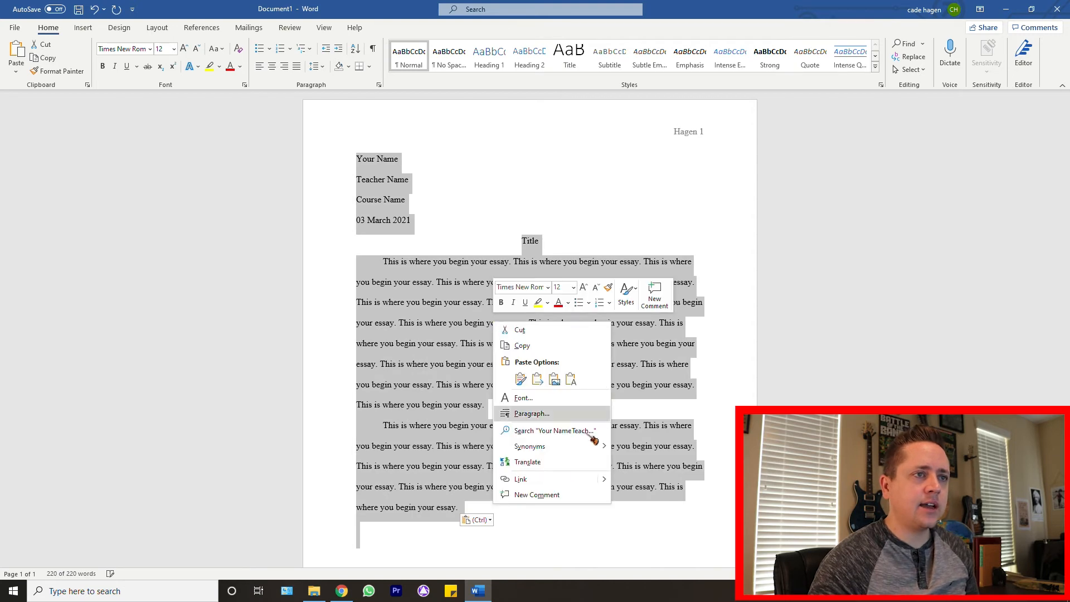
click(554, 418)
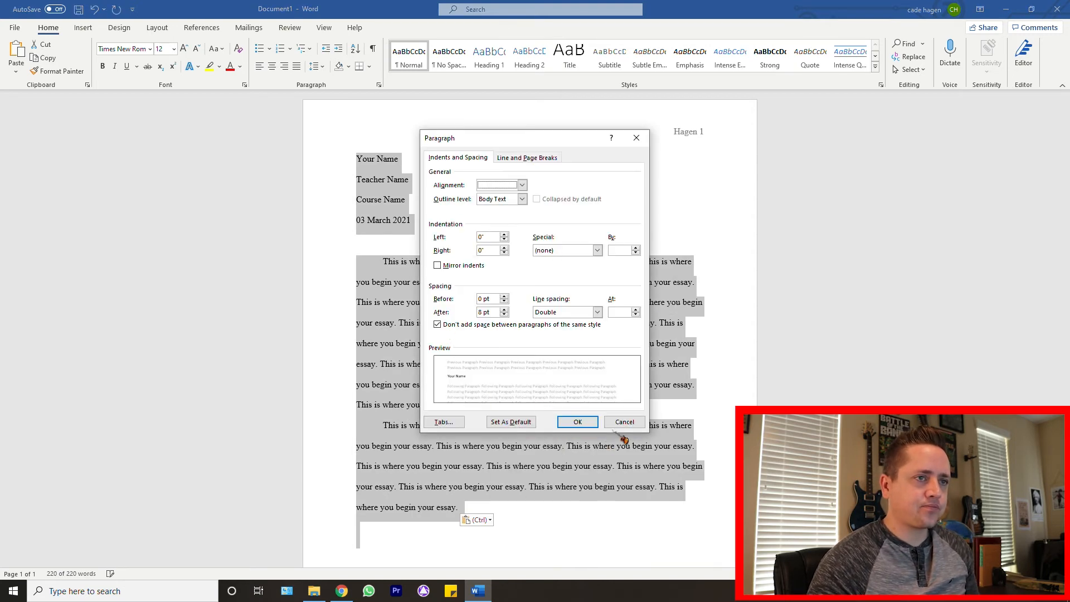
click(619, 425)
click(539, 284)
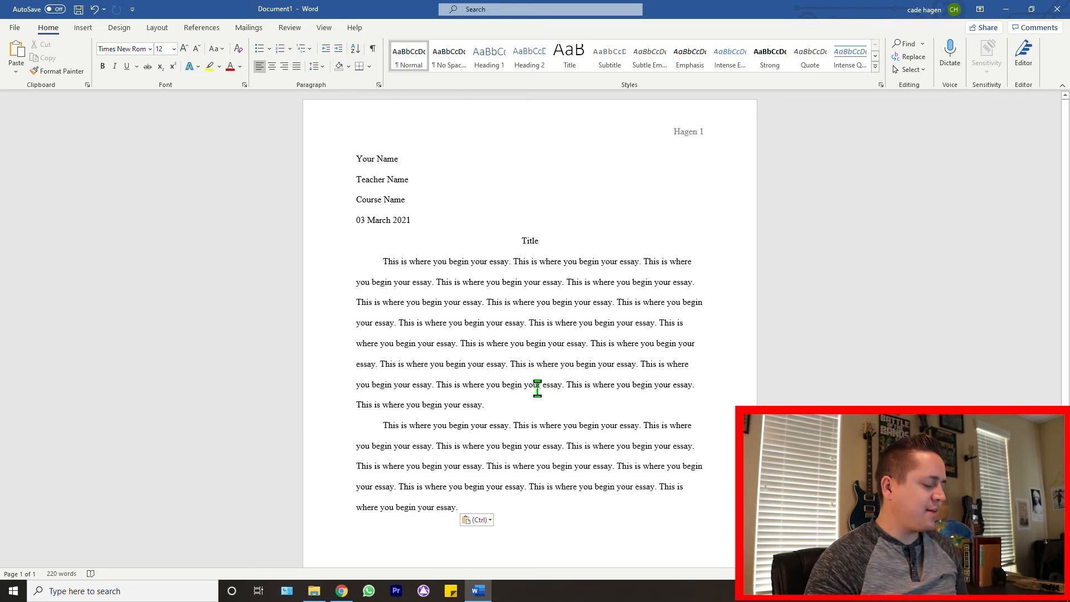
Allow added space between paragraphs of the same style throughout the entire document.
key(ctrl+a)
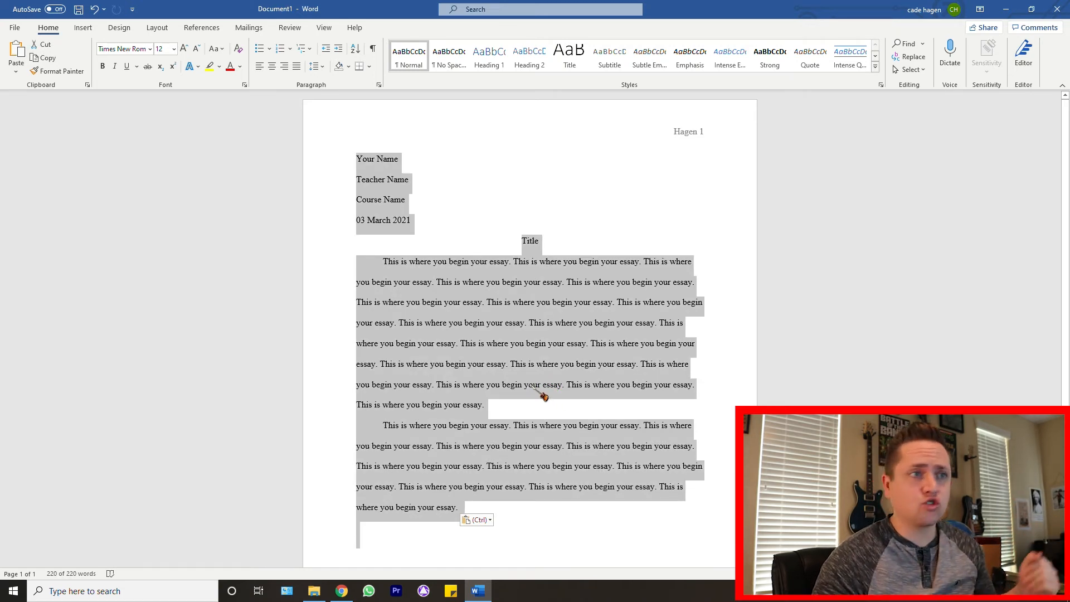
right_click(511, 312)
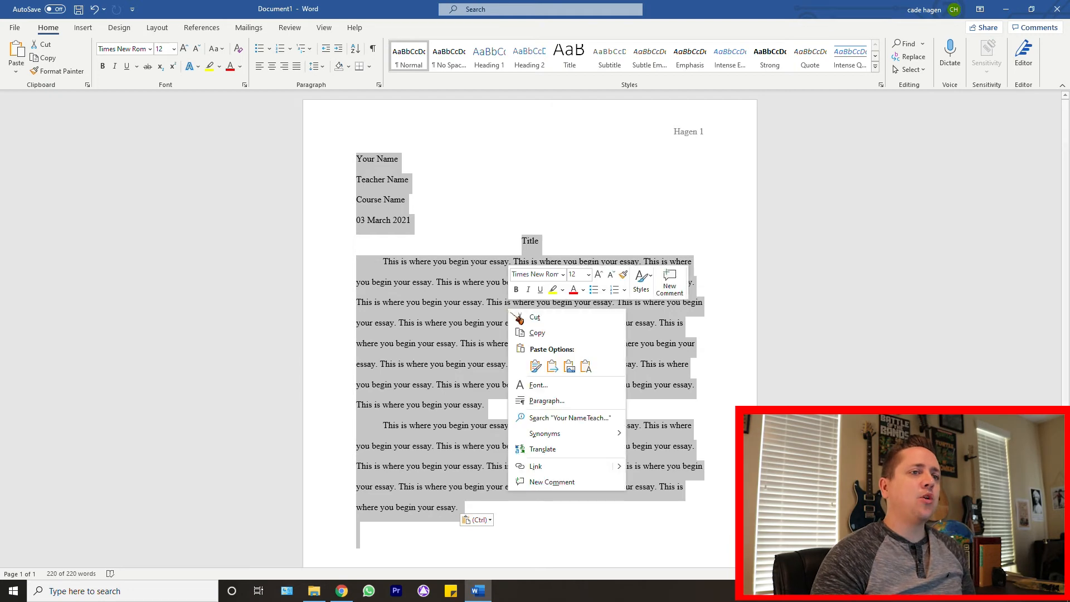
click(557, 401)
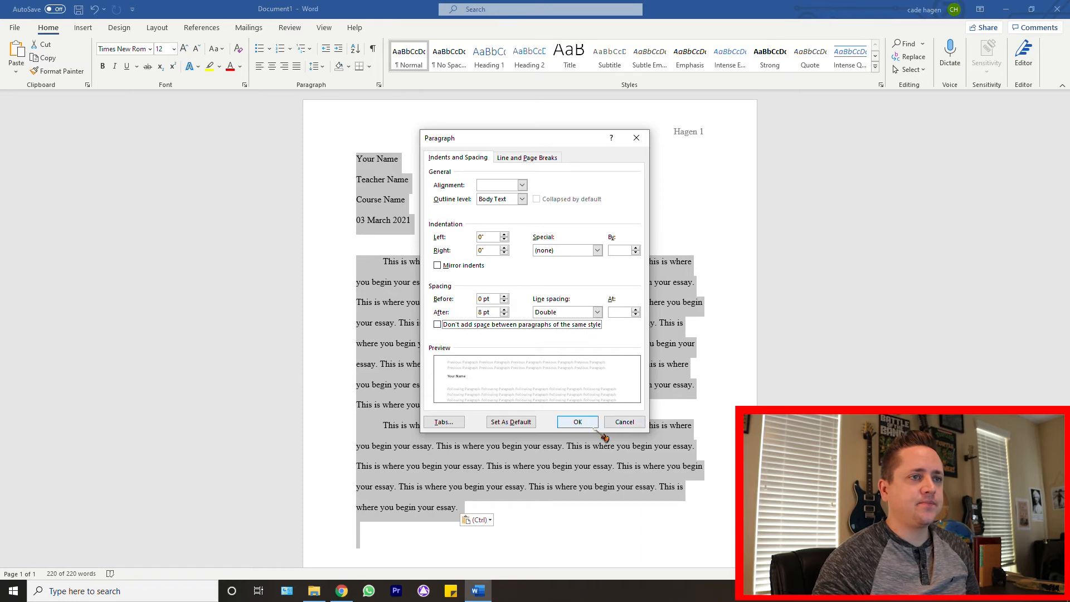
click(578, 422)
click(500, 301)
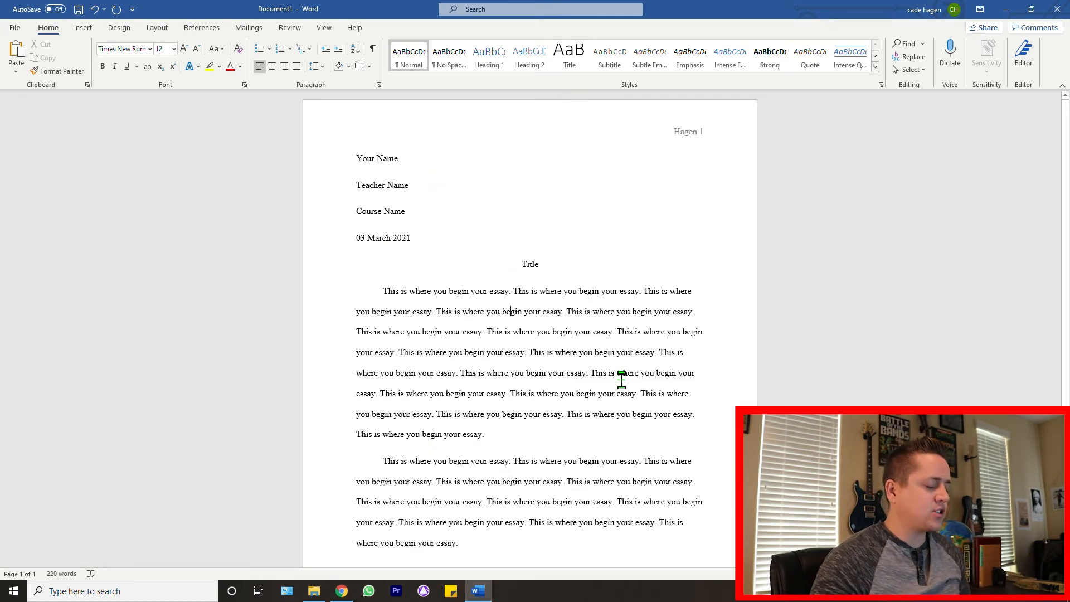
Turn "Don't add space between paragraphs of the same style" back on for the entire document.
key(ctrl+a)
right_click(635, 350)
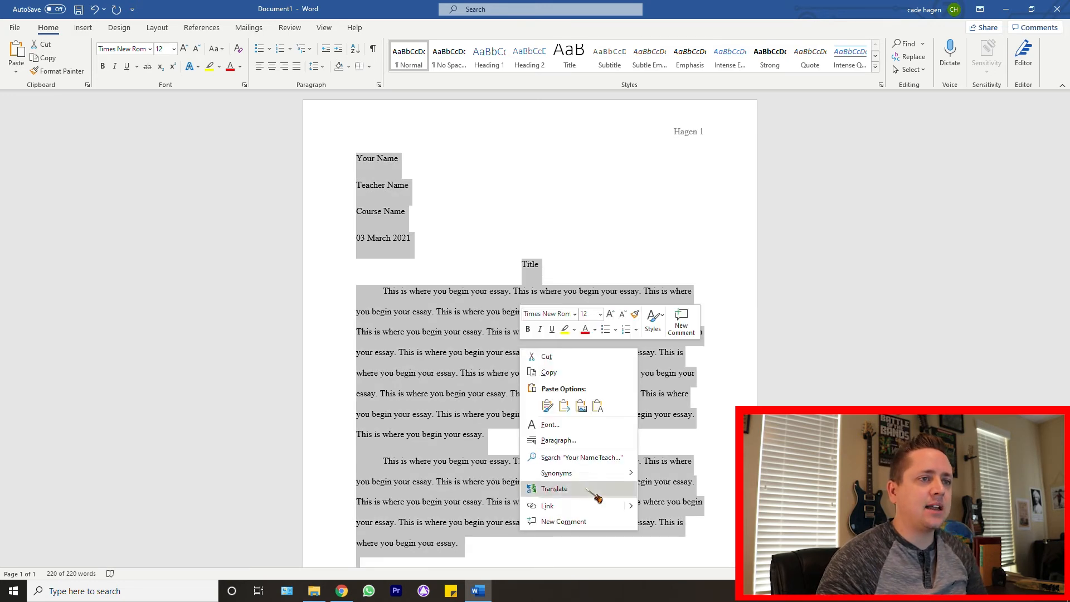
click(558, 440)
click(438, 324)
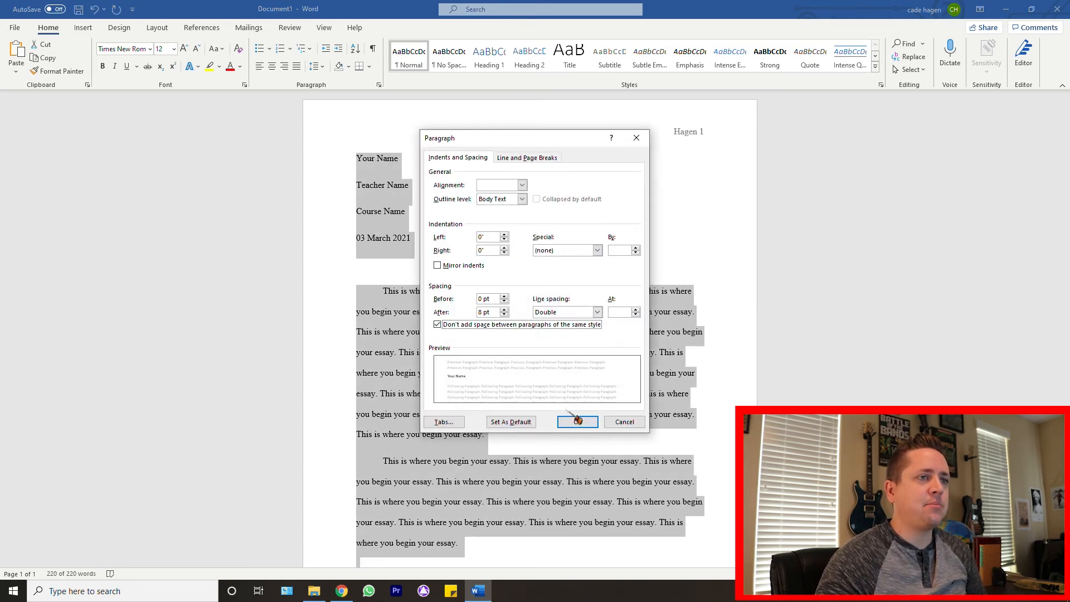
click(576, 421)
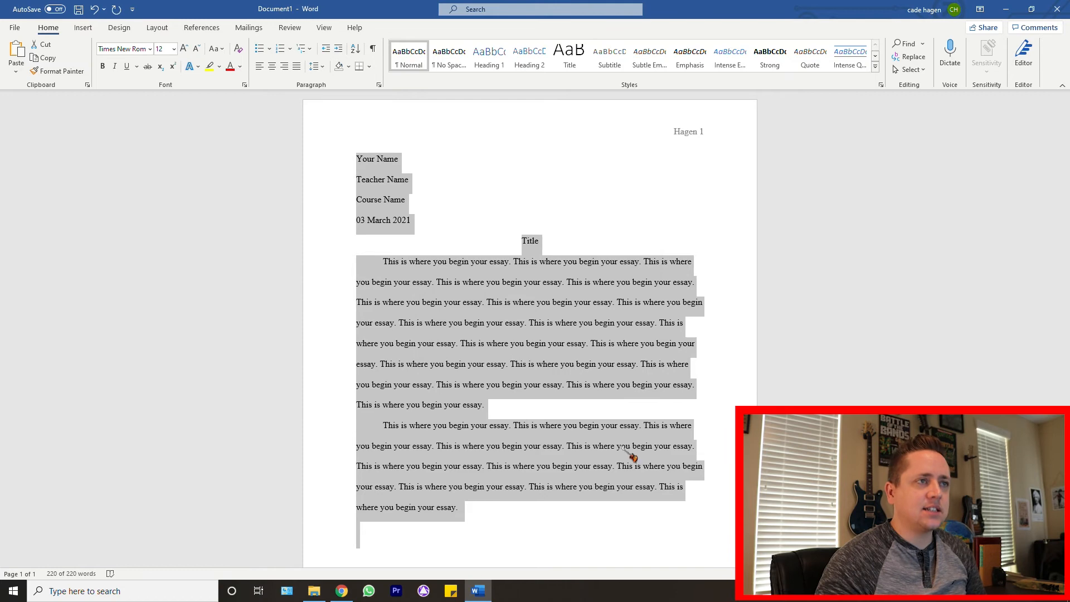
click(555, 415)
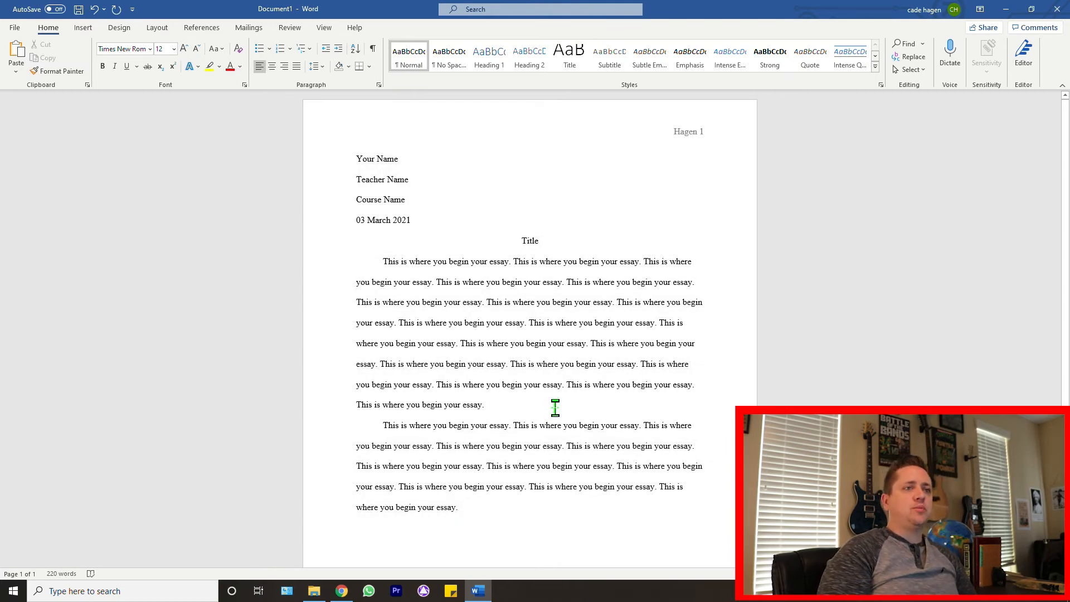
Save the document in the Documents folder as "MLA Template".
click(14, 27)
click(36, 177)
click(358, 84)
text(MLA Template)
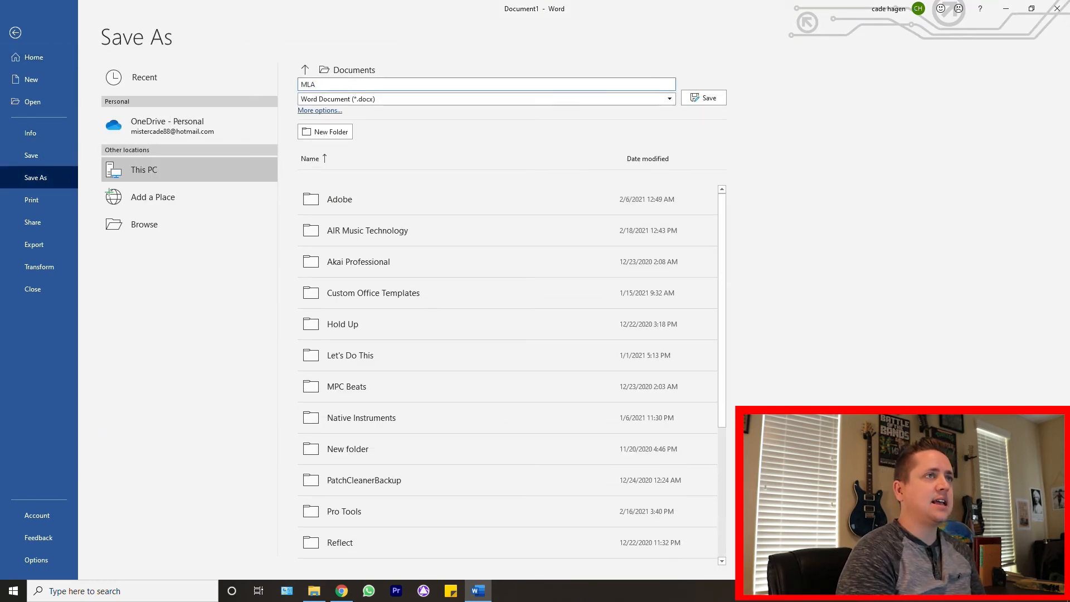
click(704, 98)
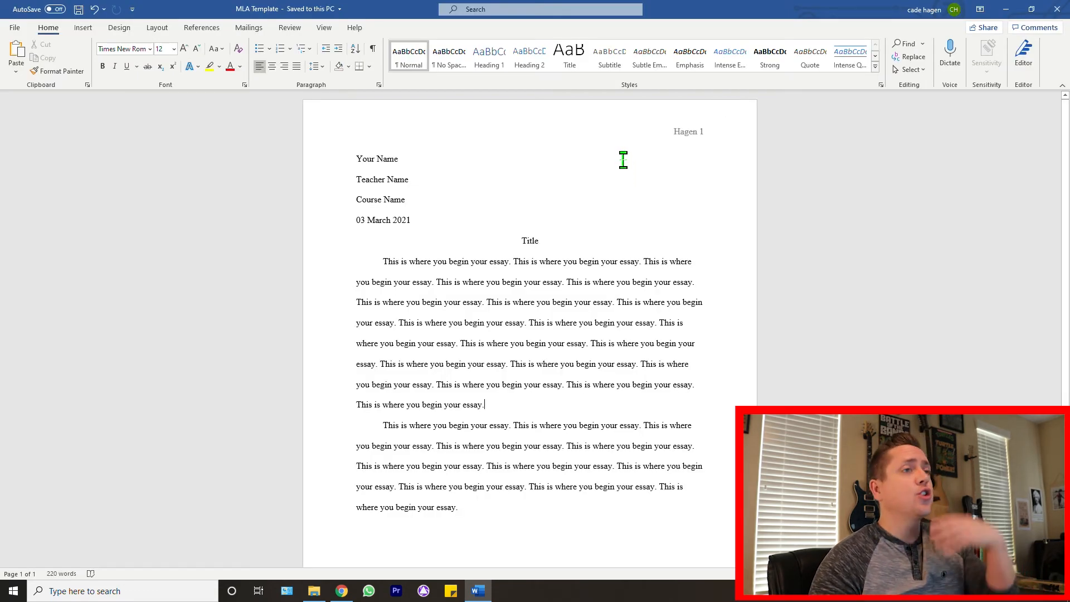
Save a separate copy of the template in the Documents folder under the name "Title".
click(15, 27)
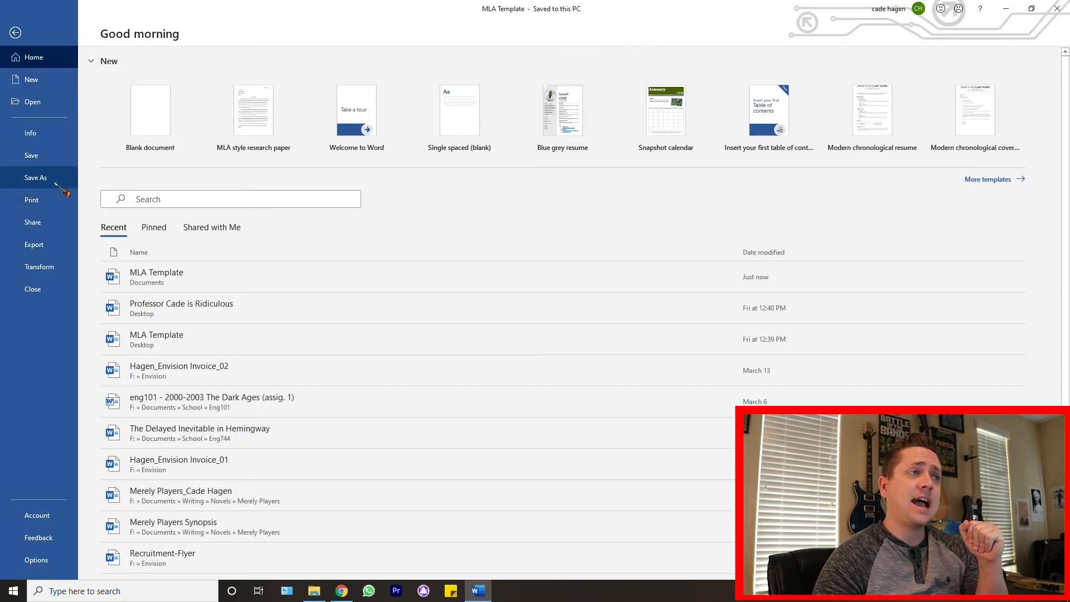
click(54, 182)
click(368, 83)
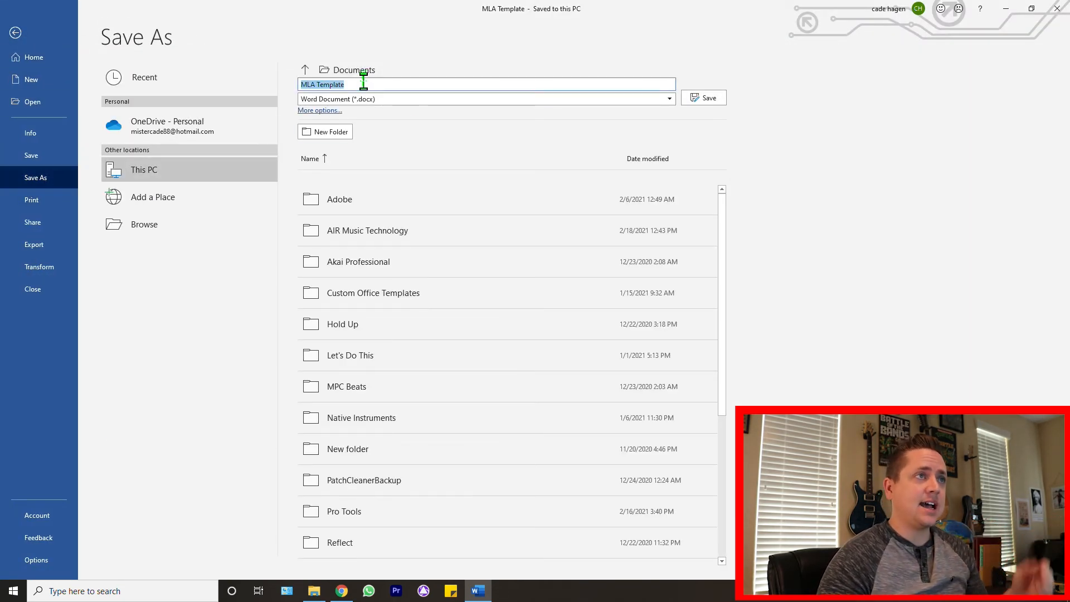
text(T)
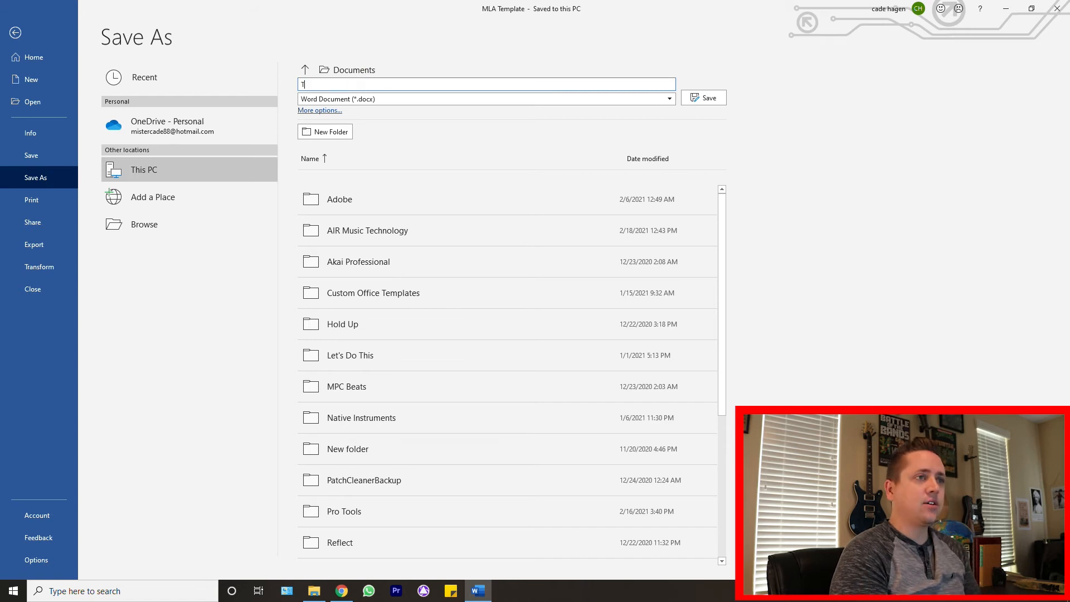
text(itle)
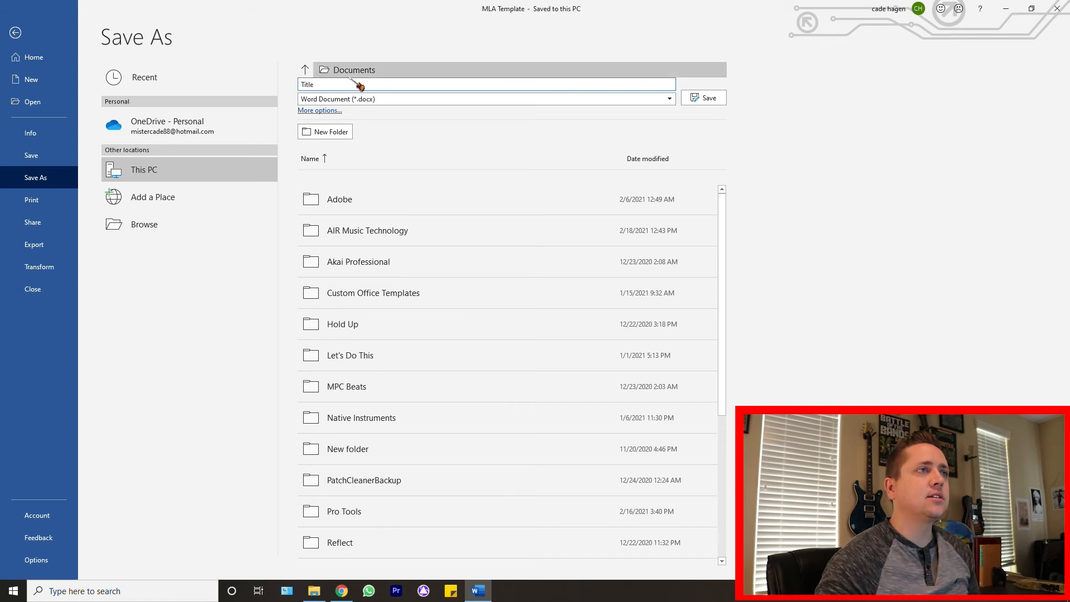
click(708, 98)
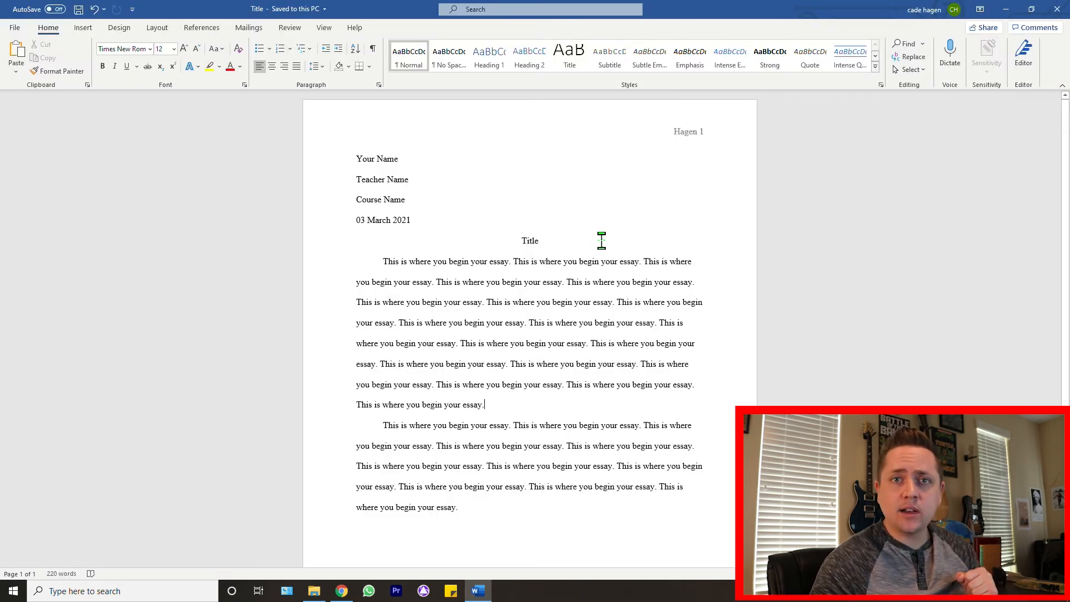